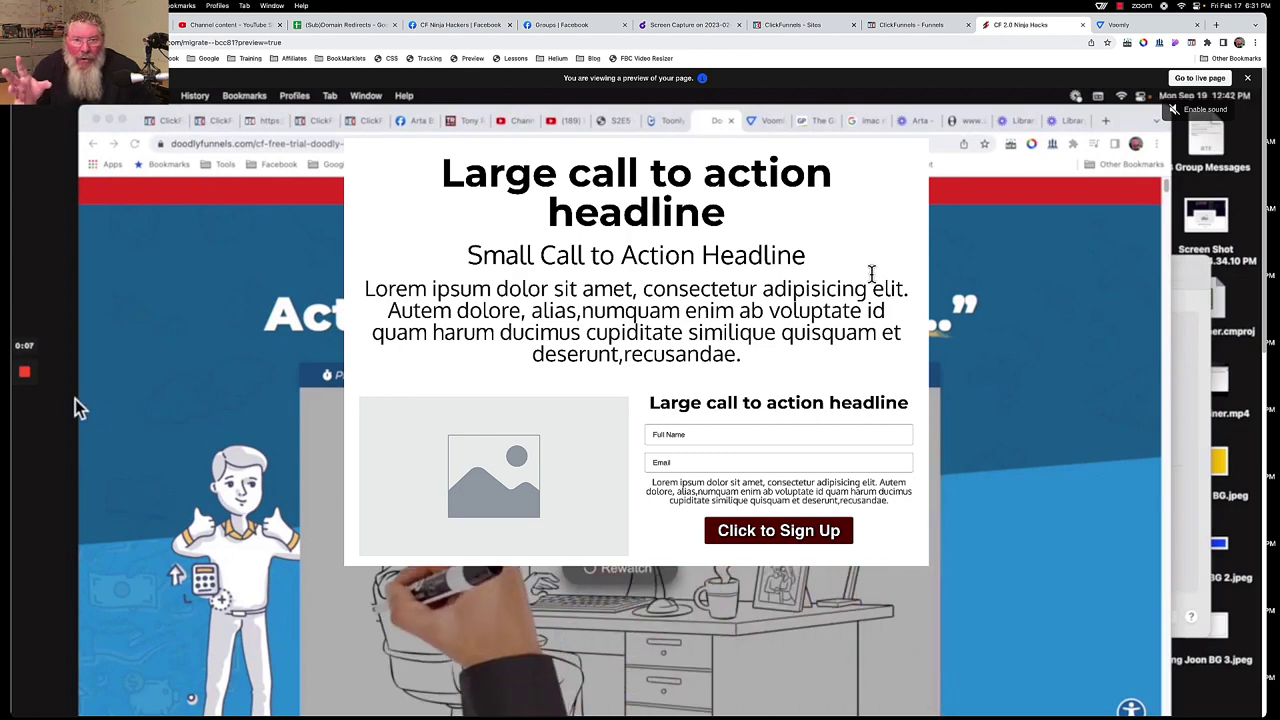
Examine how the background video sits behind the opt-in section and the sections below it on the preview page
click(24, 424)
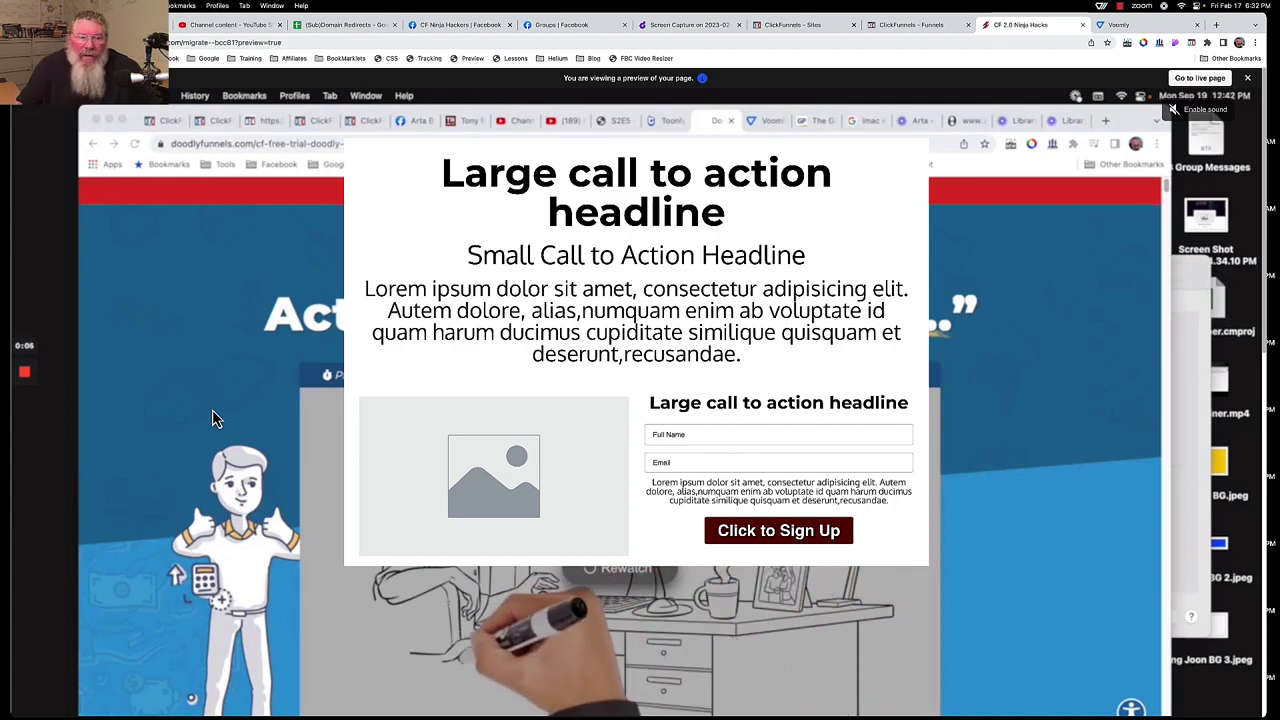
scroll(292, 425, down, 3)
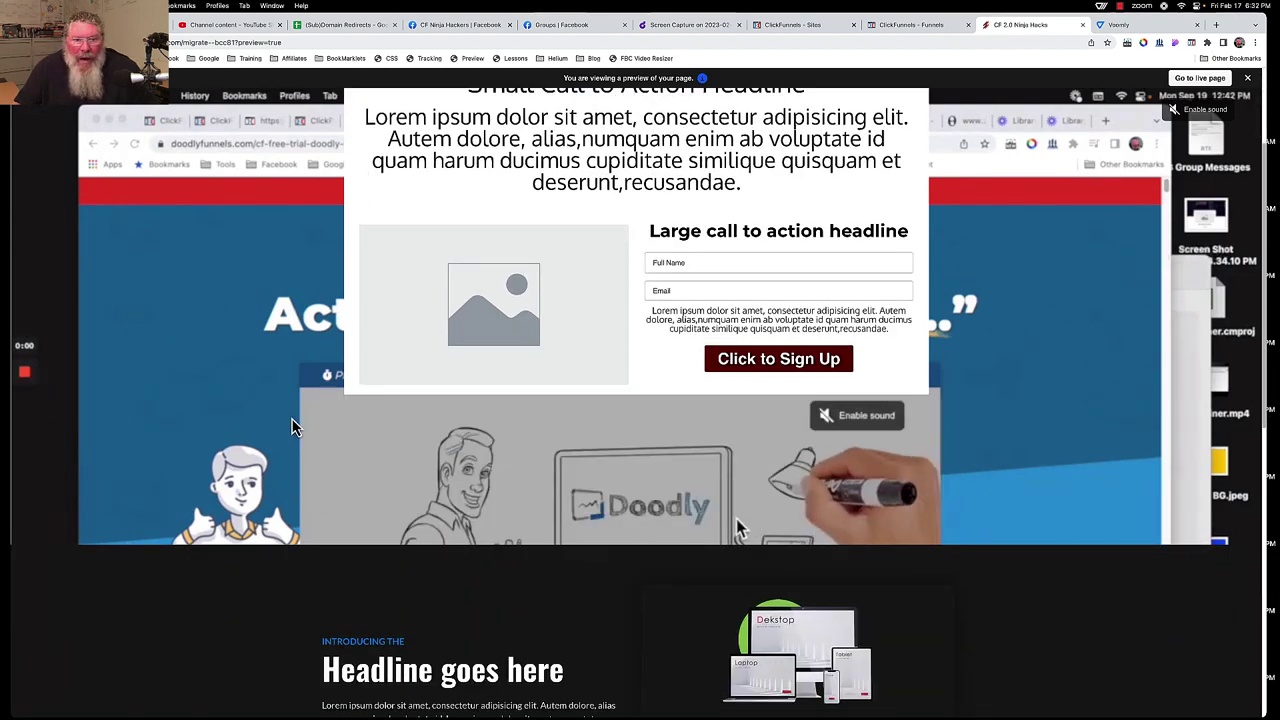
scroll(292, 425, down, 10)
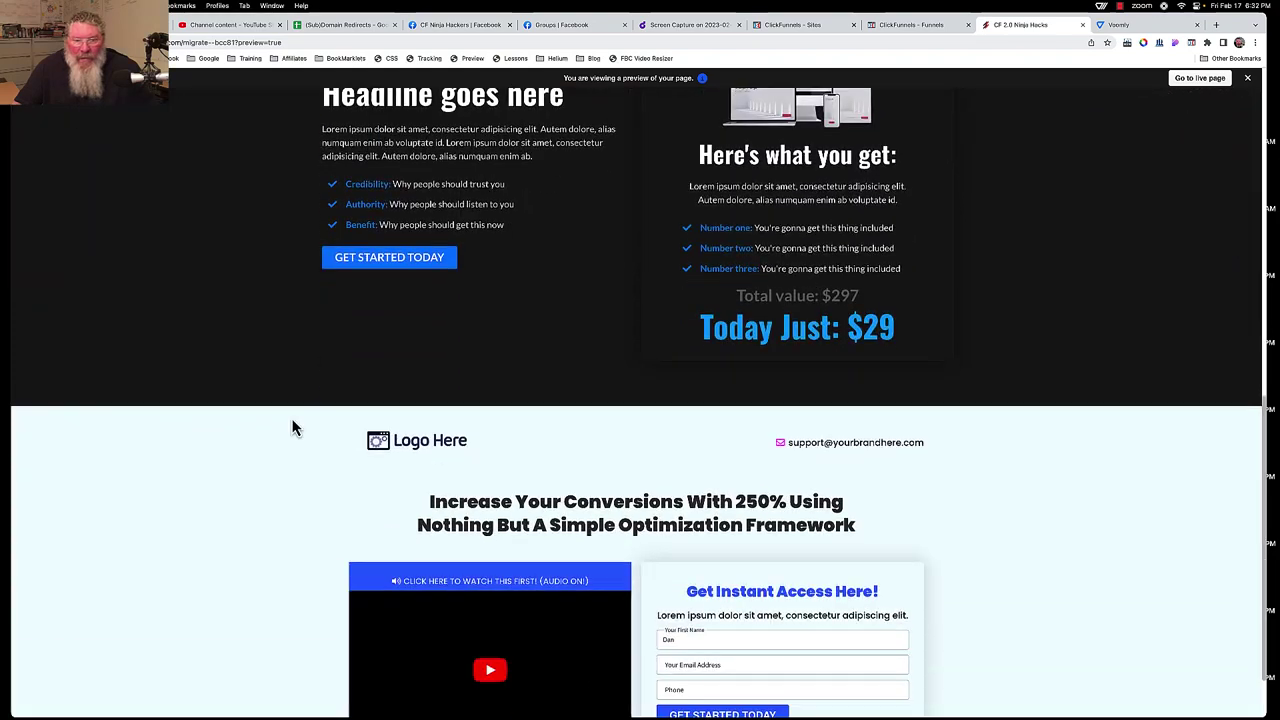
scroll(292, 425, up, 12)
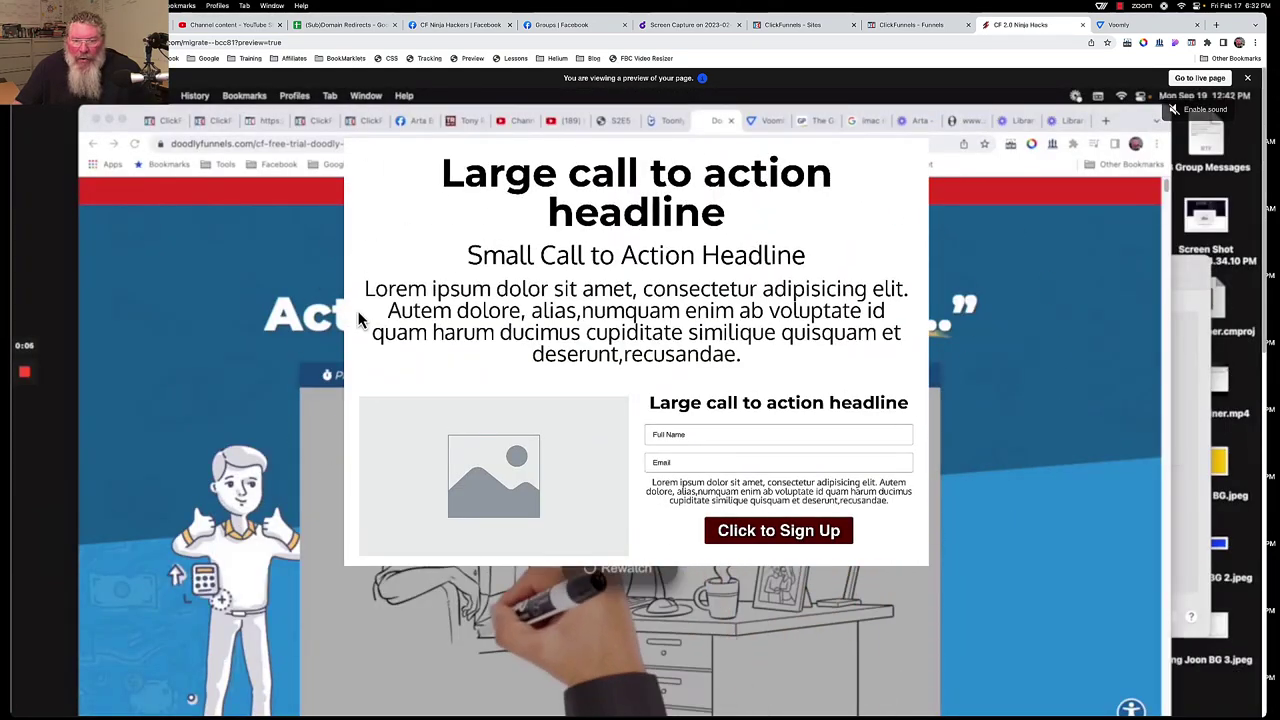
scroll(1050, 525, down, 5)
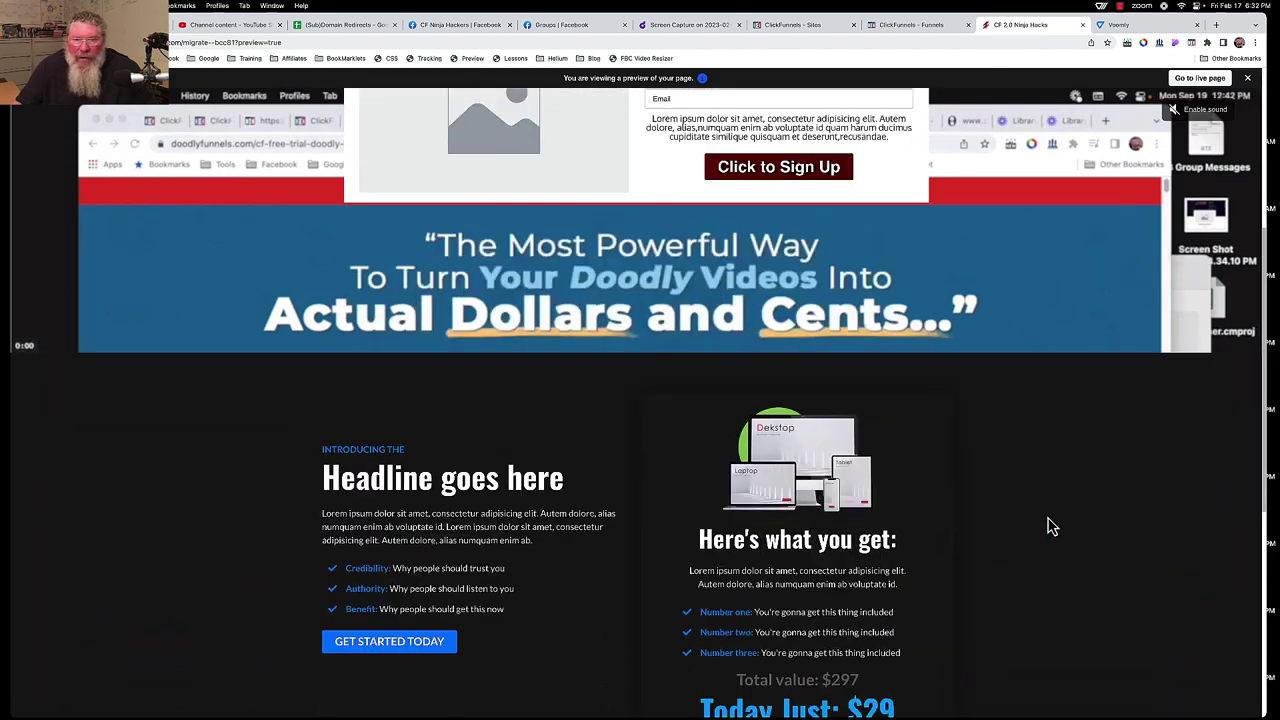
scroll(1050, 525, down, 5)
scroll(1046, 519, up, 10)
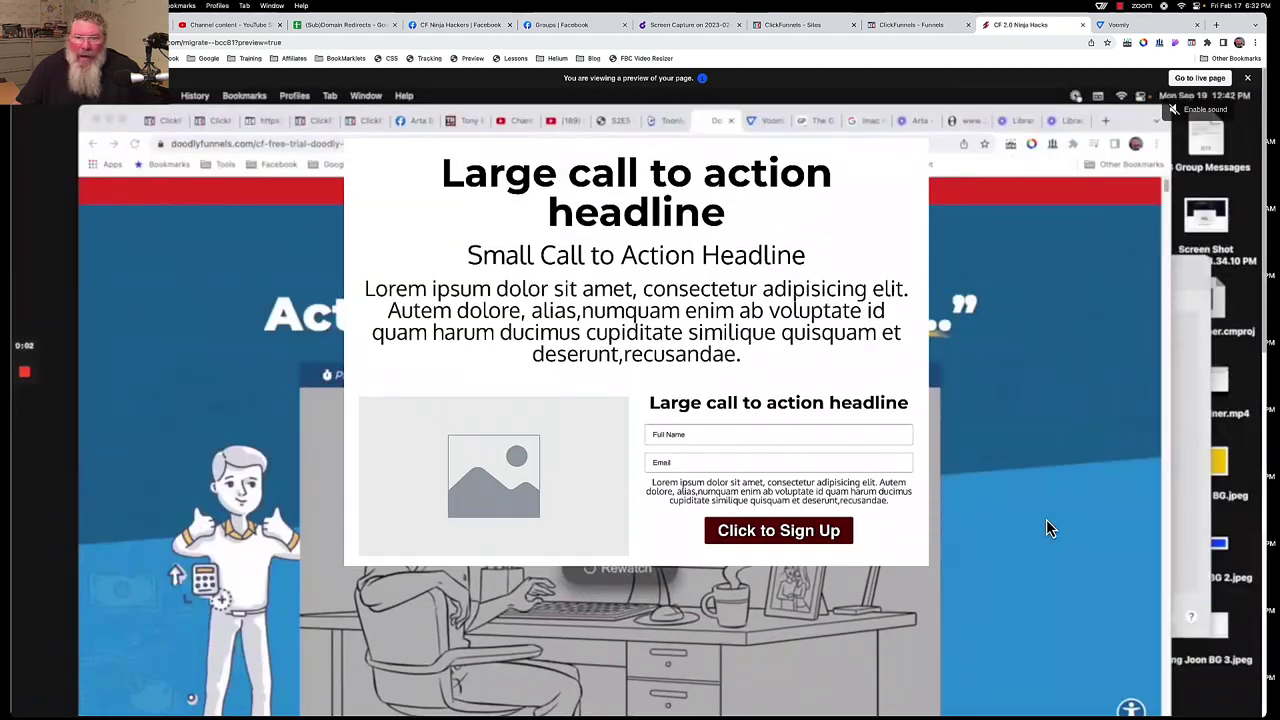
Switch to Voomly and review the Doodly offer video's general settings and embed code
click(911, 25)
click(1011, 236)
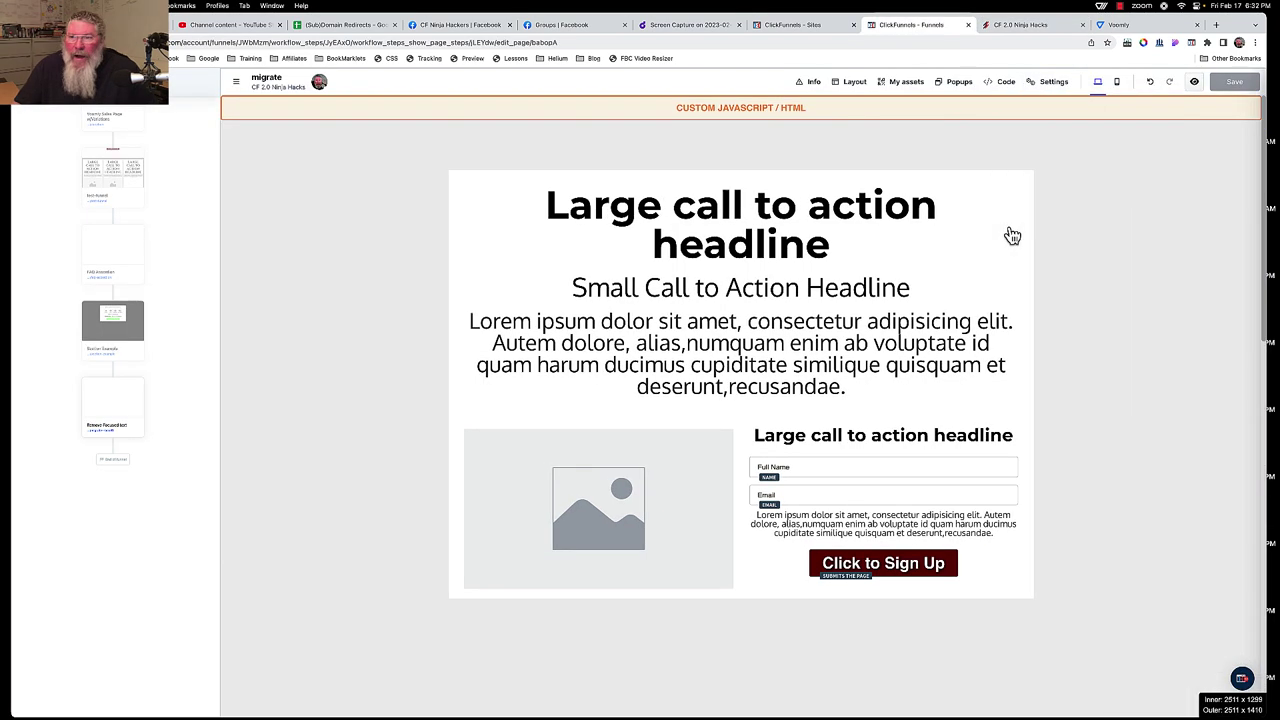
click(1120, 27)
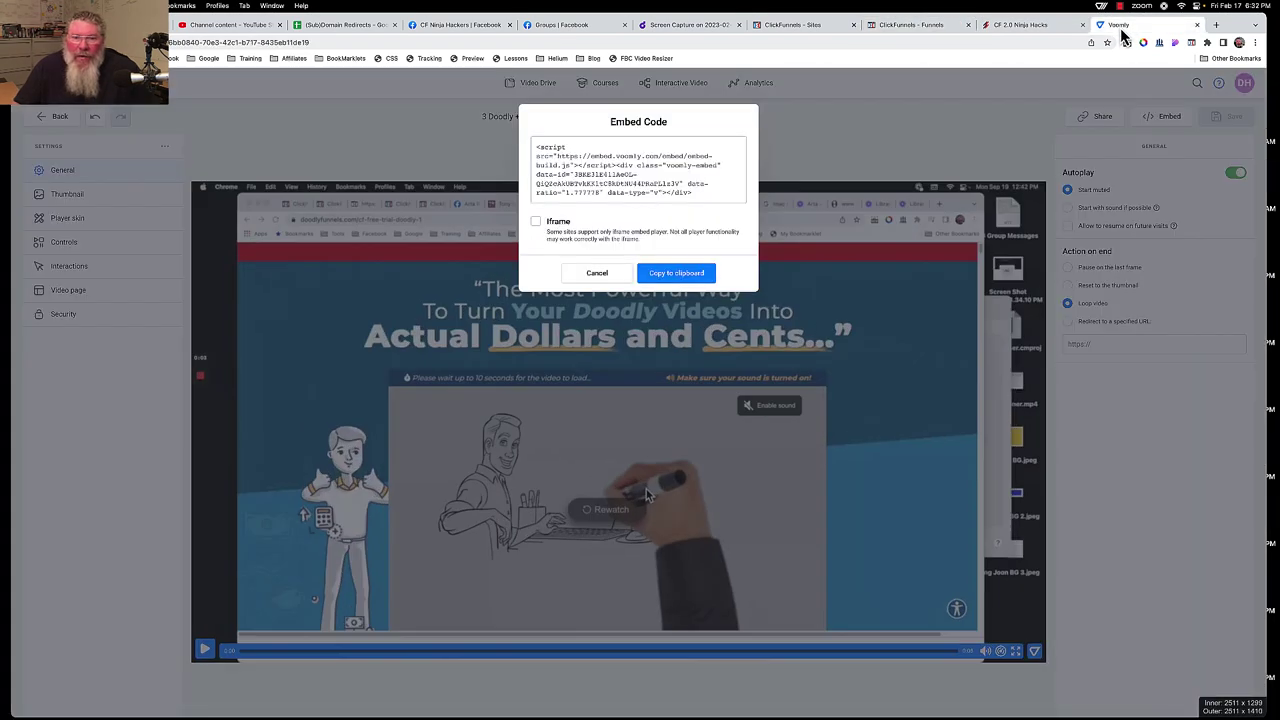
click(600, 276)
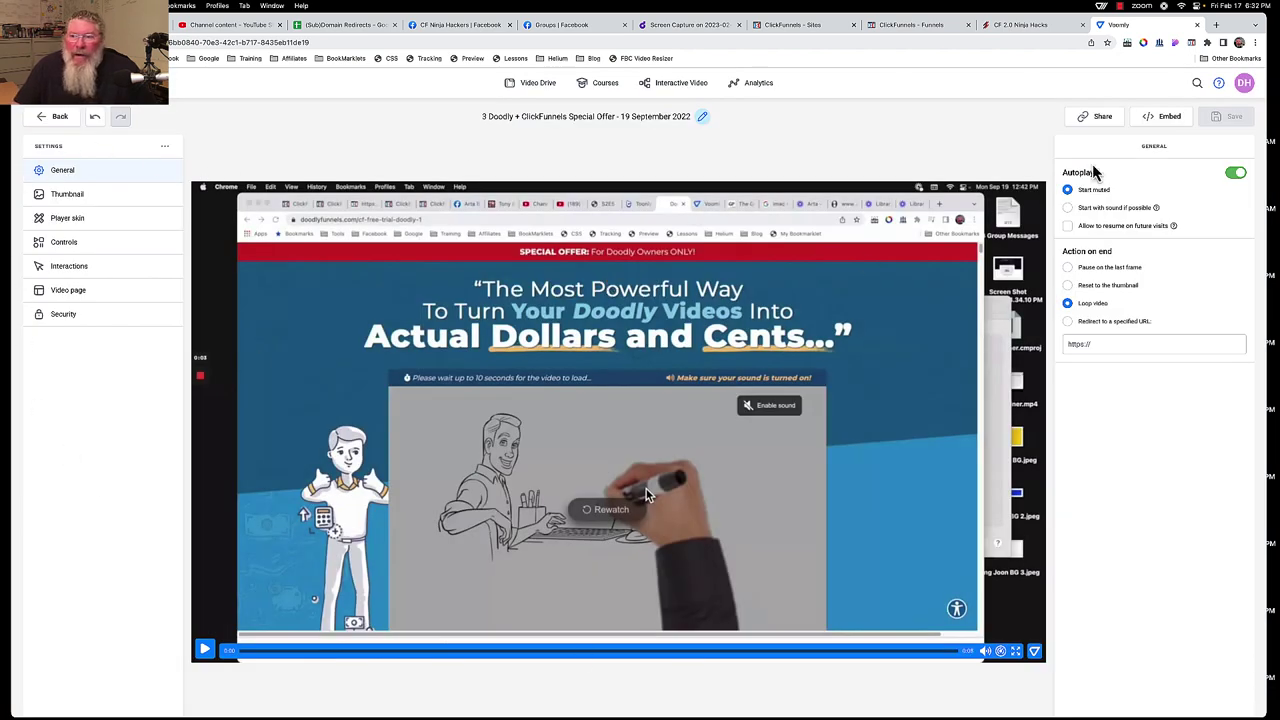
click(1170, 121)
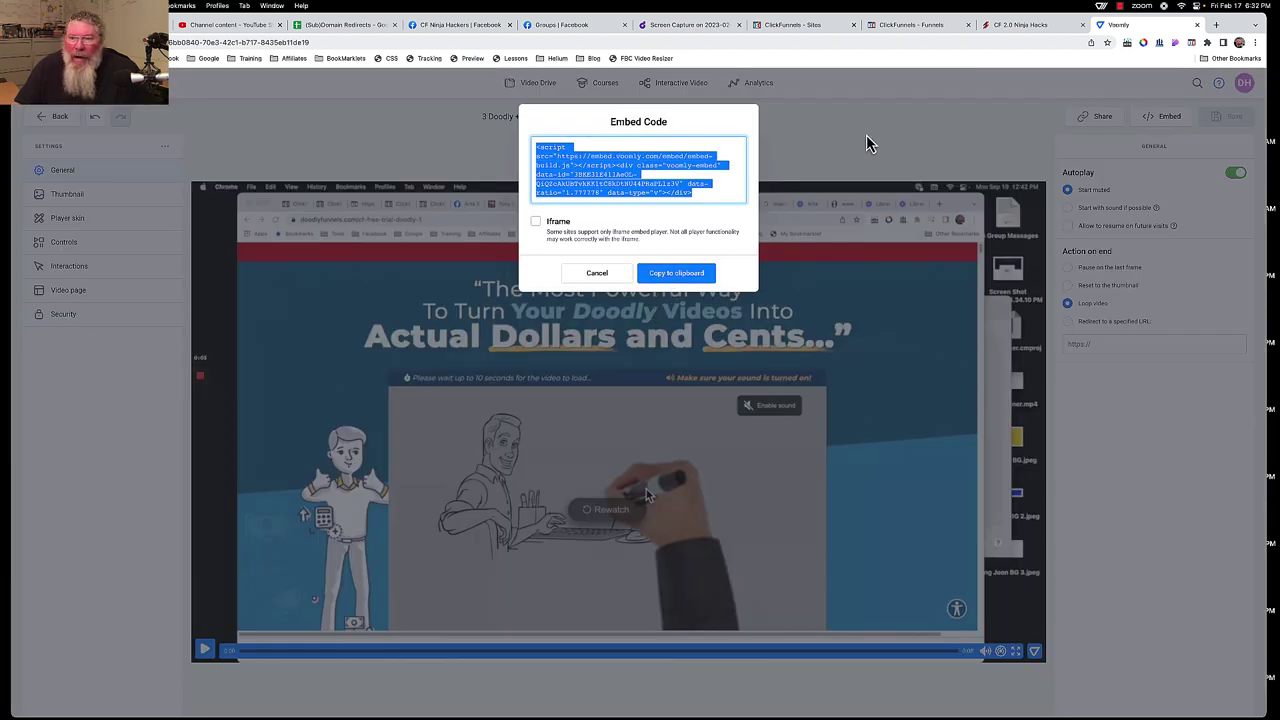
click(606, 274)
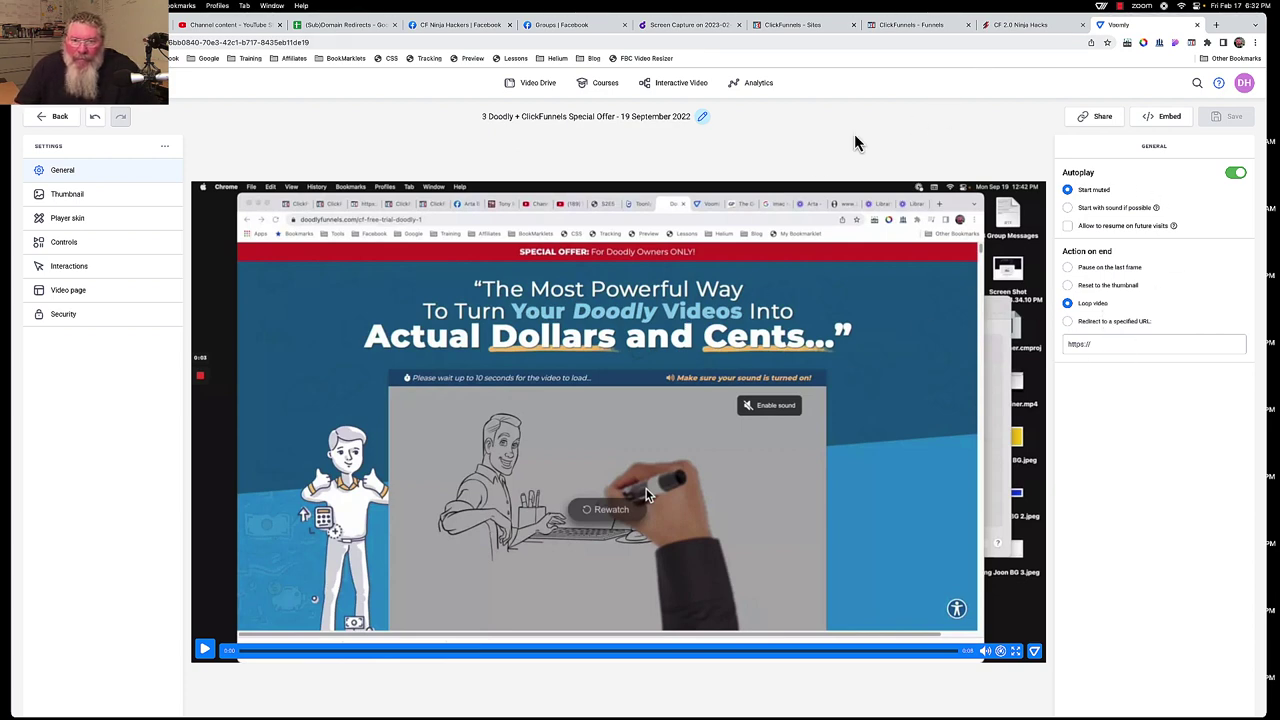
Return to the ClickFunnels page editor and examine the page's sections, rows and elements in the layout tree
click(911, 25)
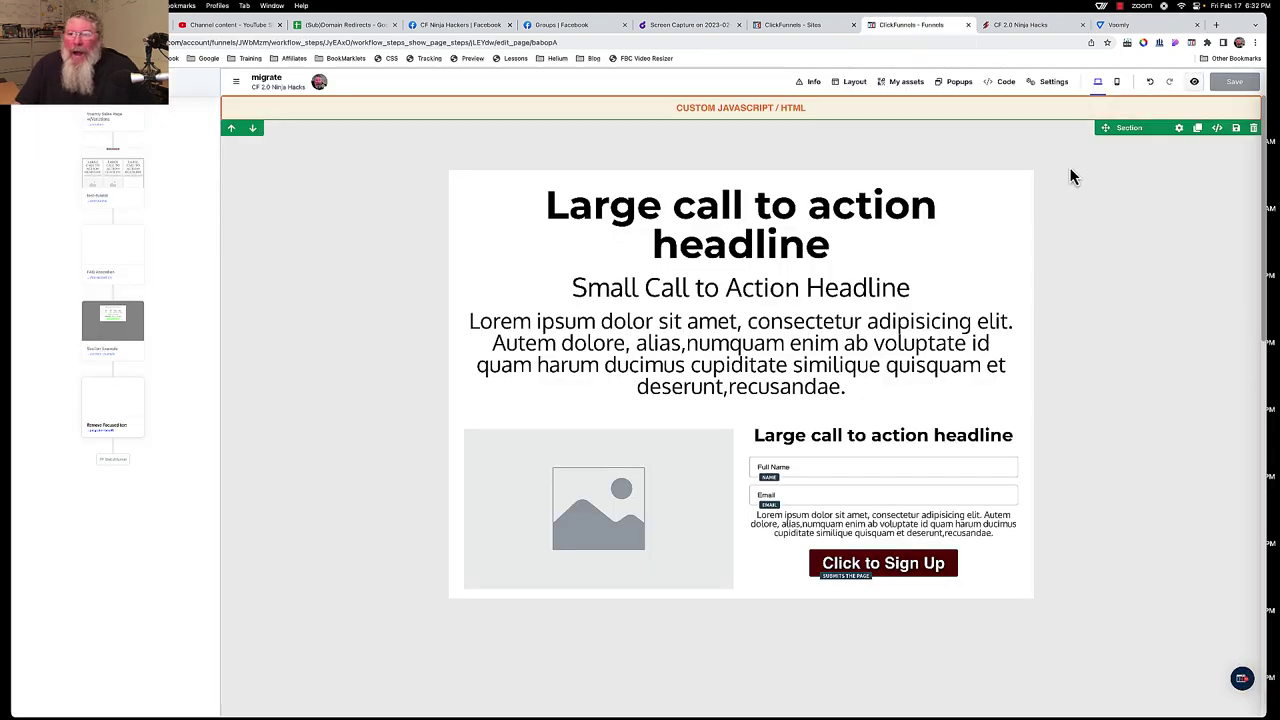
click(855, 82)
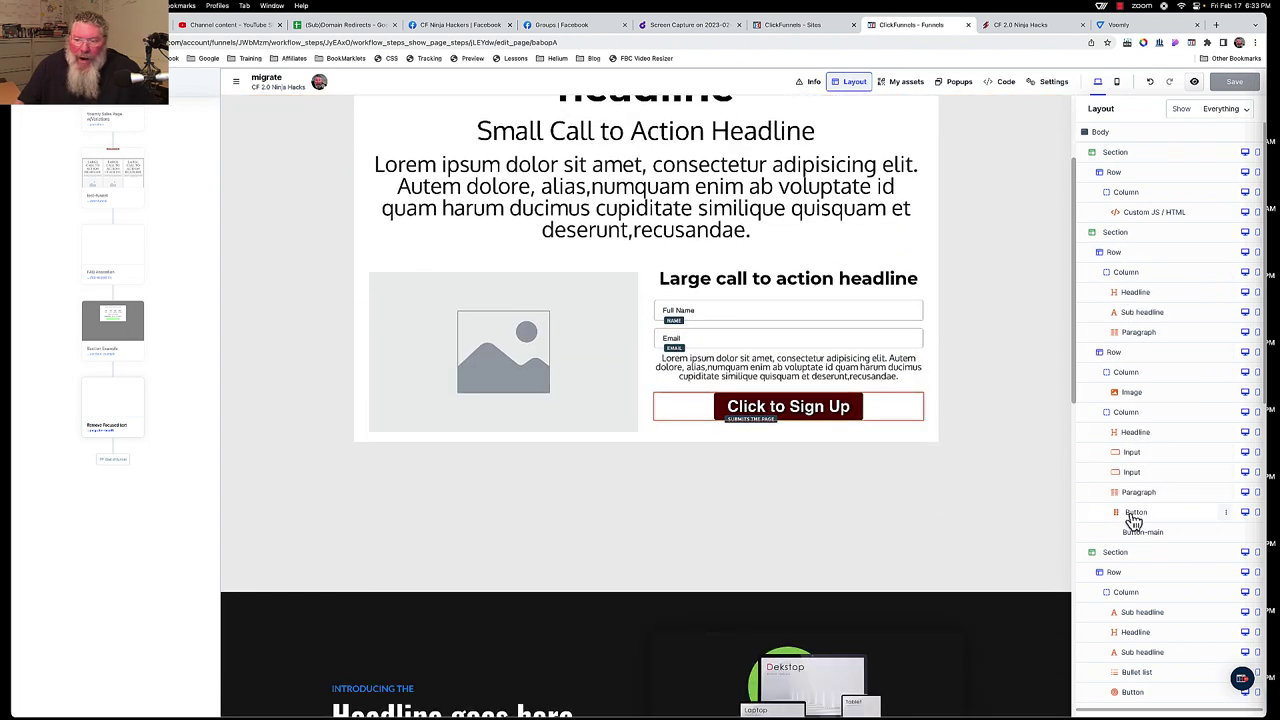
scroll(1133, 520, down, 2)
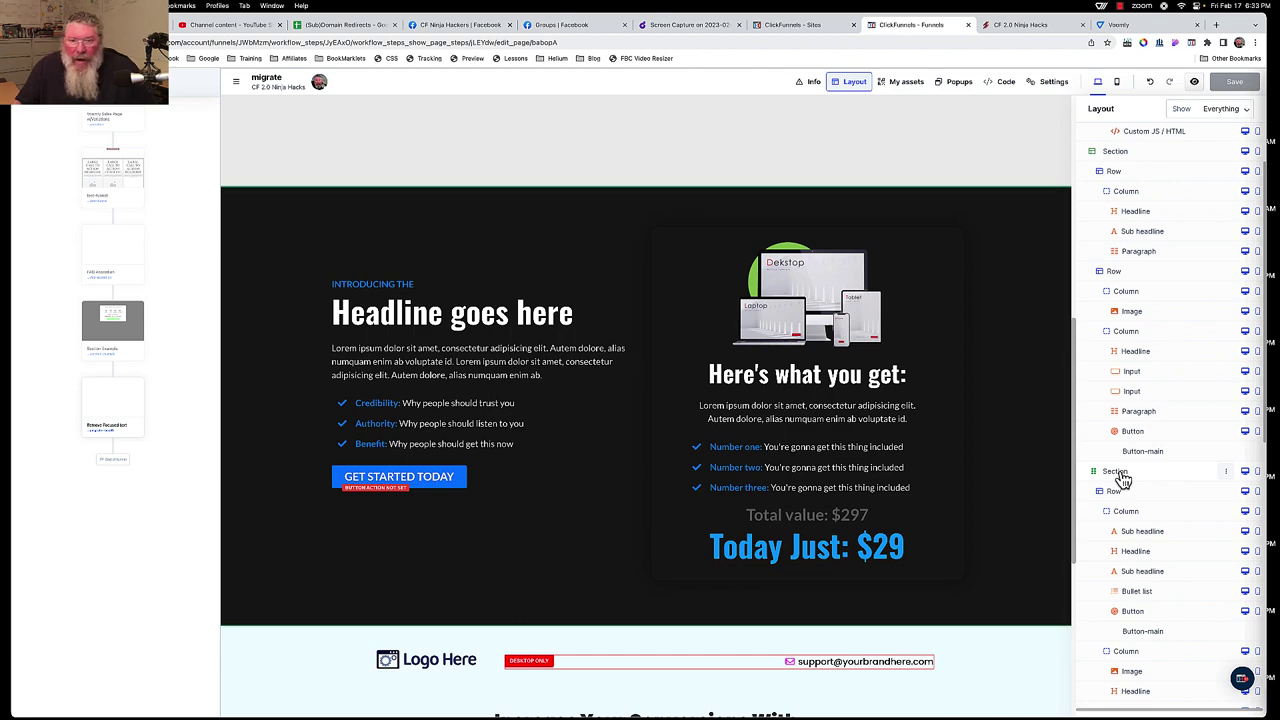
scroll(1116, 481, down, 5)
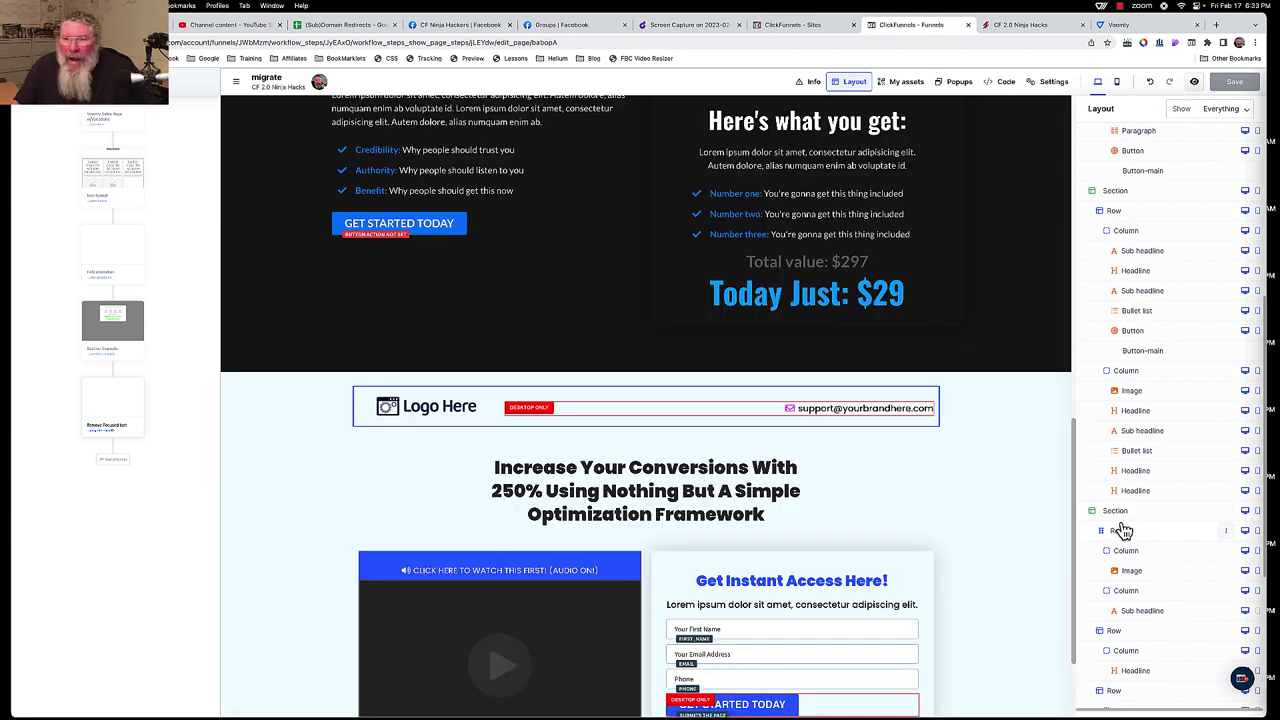
scroll(1124, 525, up, 5)
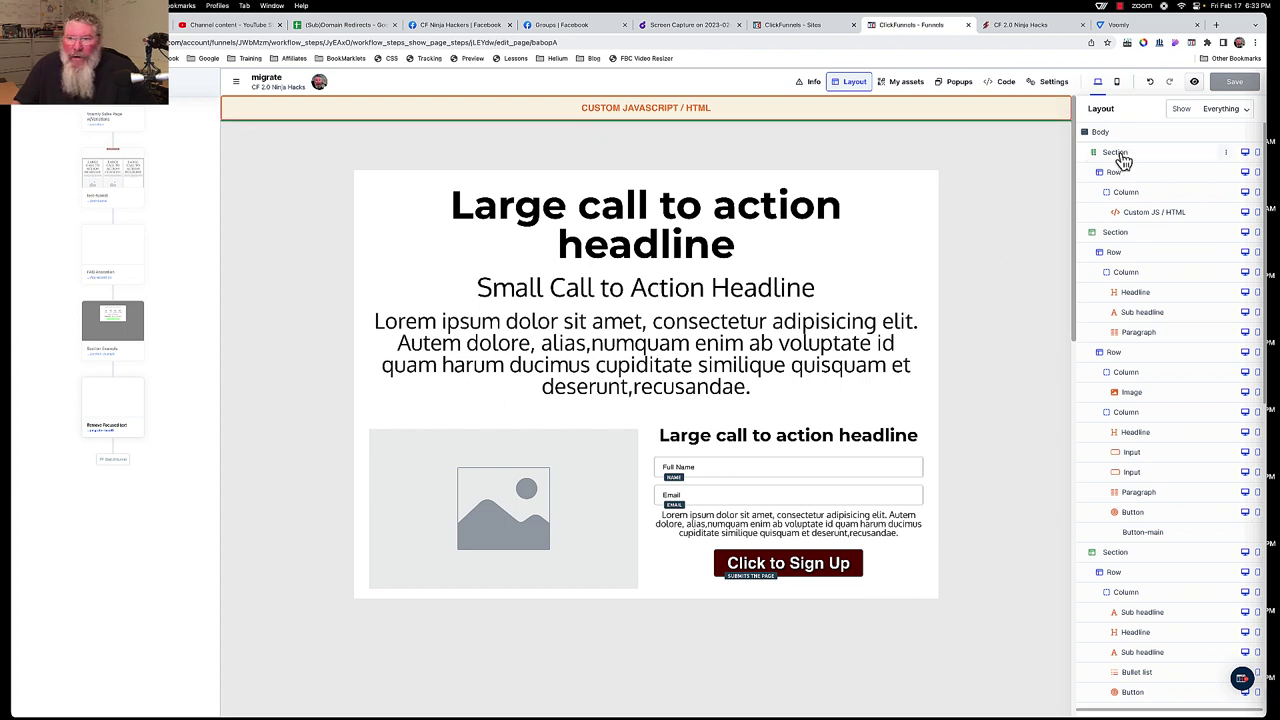
Inspect the settings of the first section's Custom JS / HTML element and those of its parent column and row
click(1116, 152)
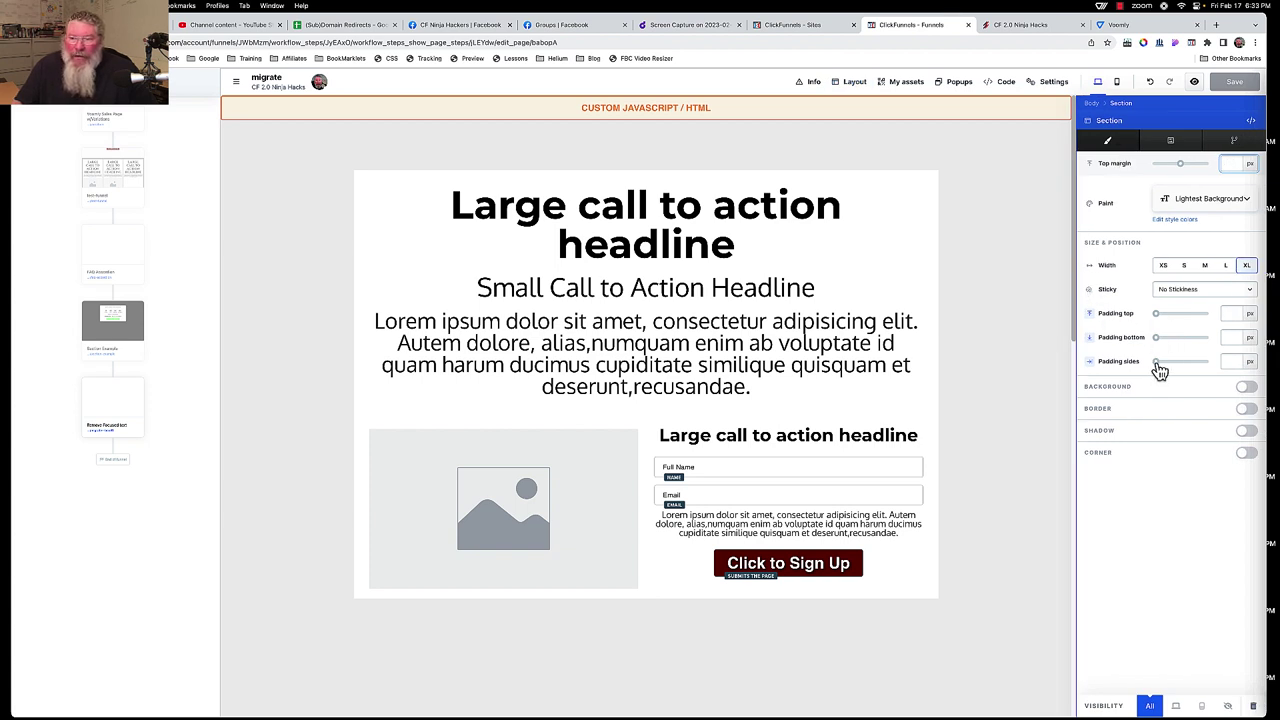
click(852, 86)
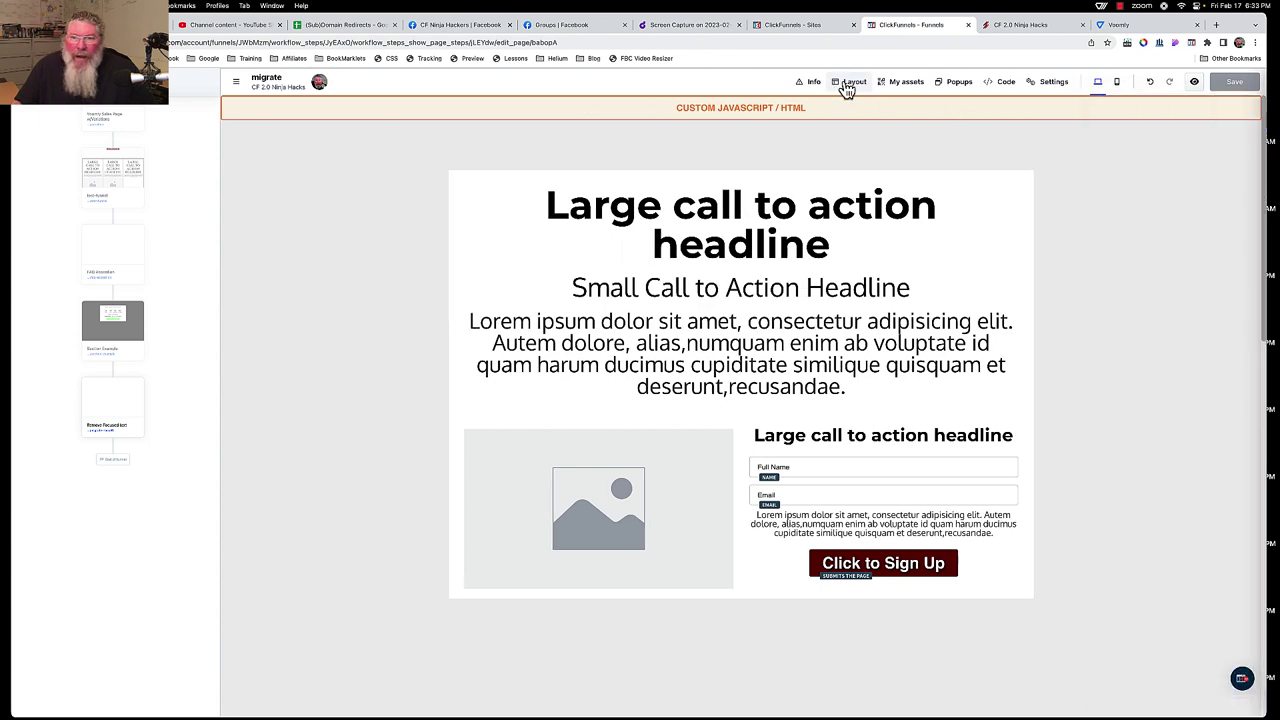
click(856, 86)
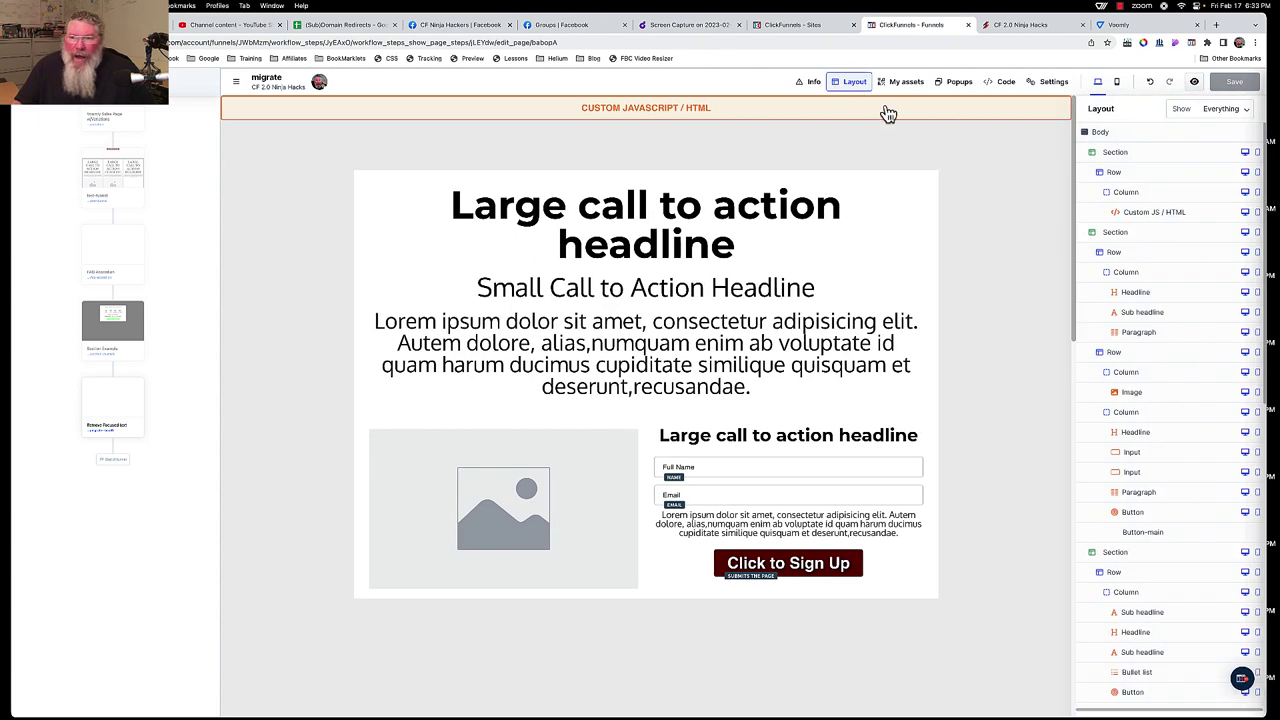
click(1150, 212)
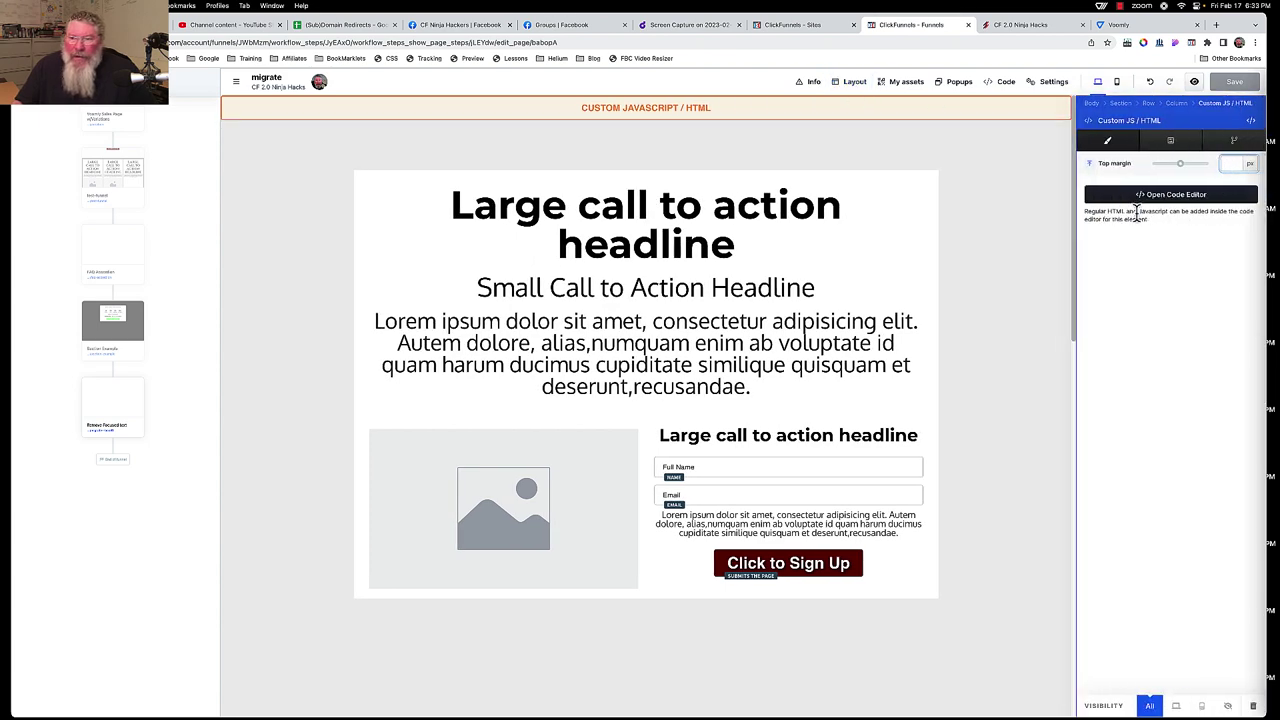
click(1176, 105)
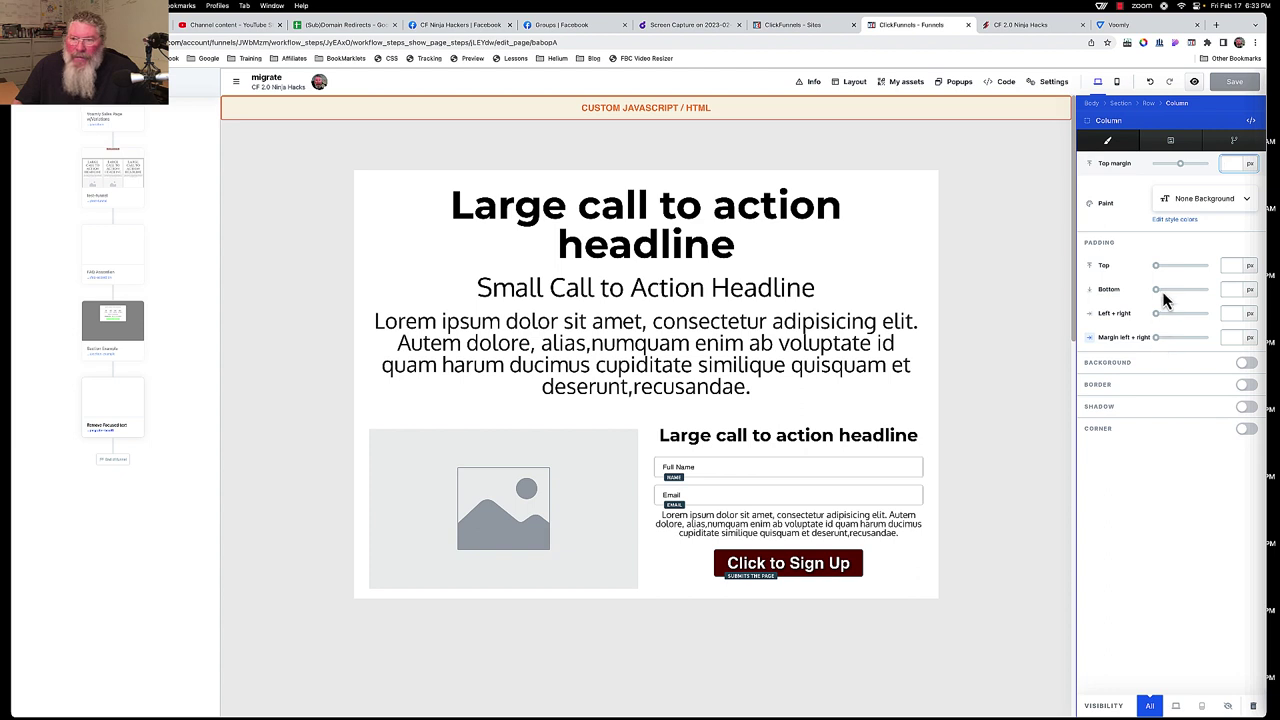
click(1149, 104)
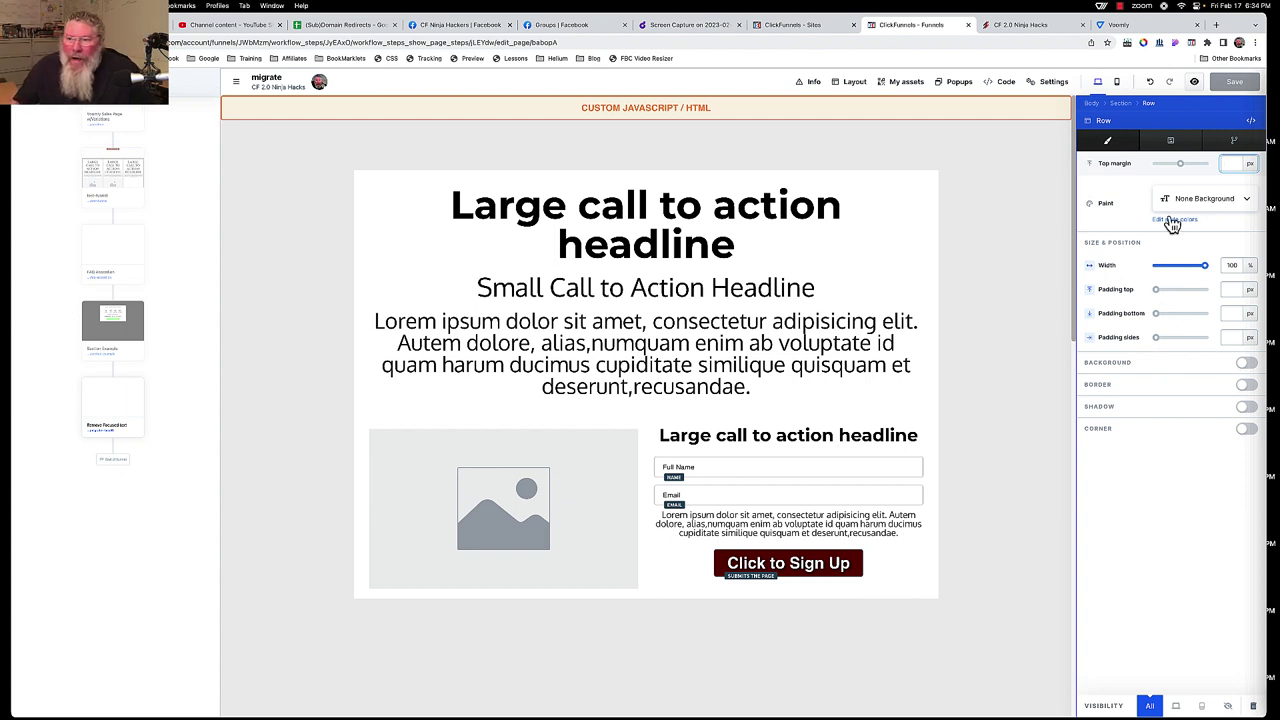
Check the first section's size and padding settings and its advanced CSS position
click(1122, 104)
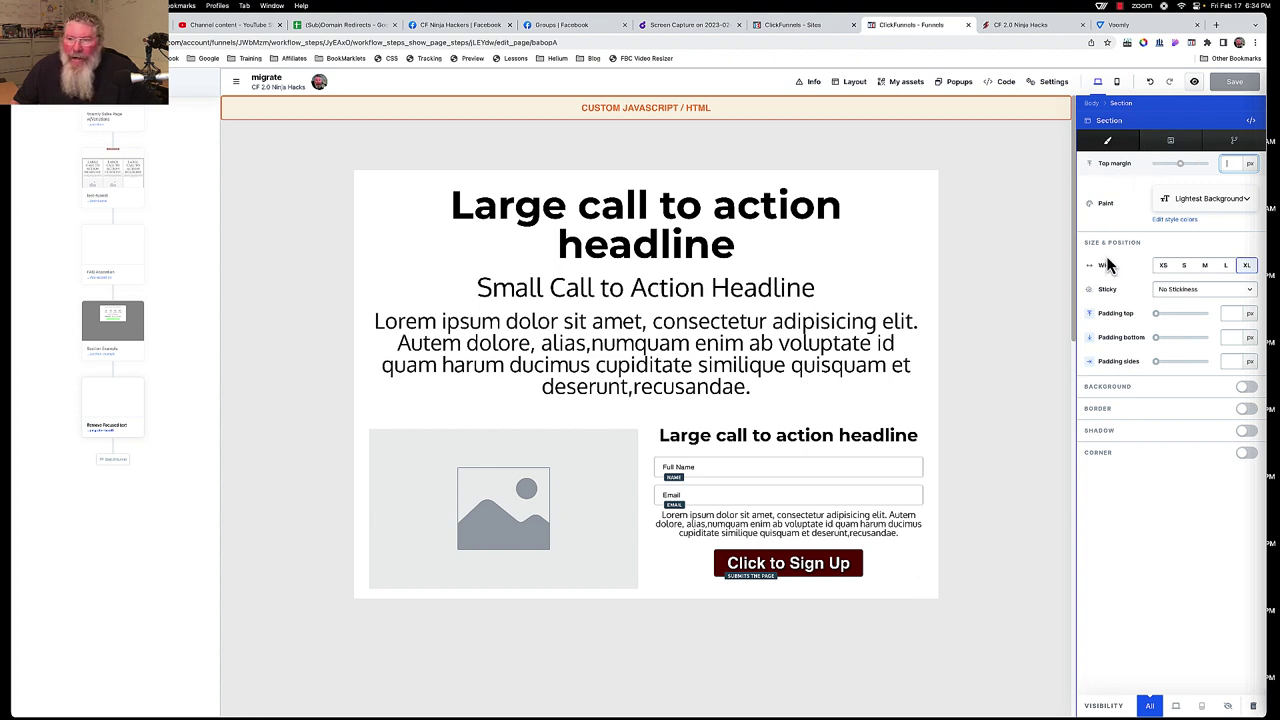
click(1174, 142)
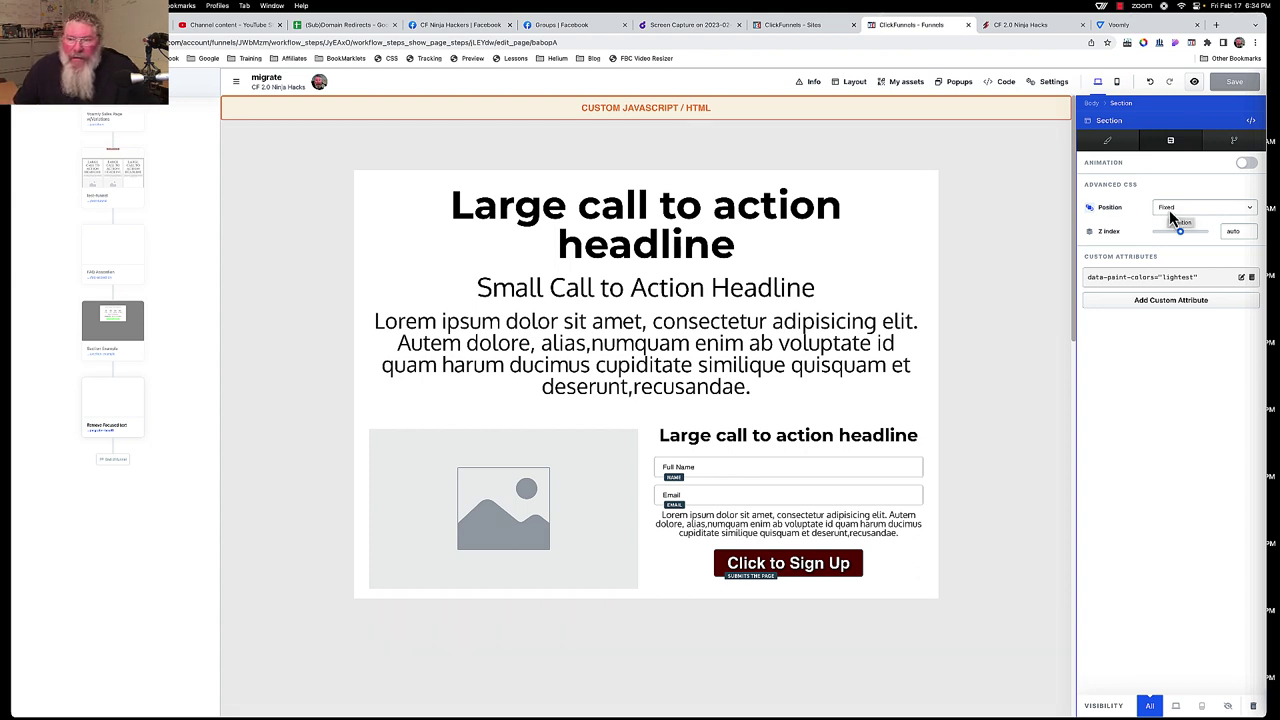
click(872, 166)
Open the Custom JS / HTML element's code, compare it with the Voomly embed code, and close the code editor
click(857, 88)
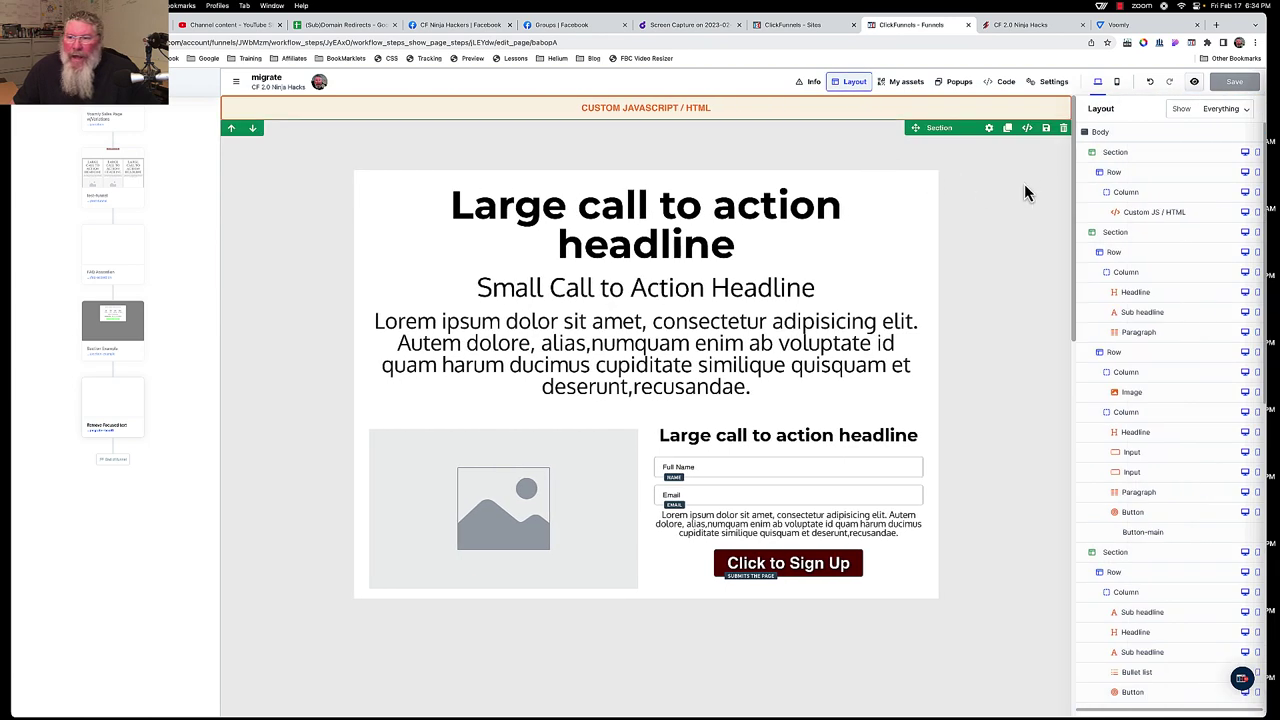
click(1140, 209)
click(1152, 197)
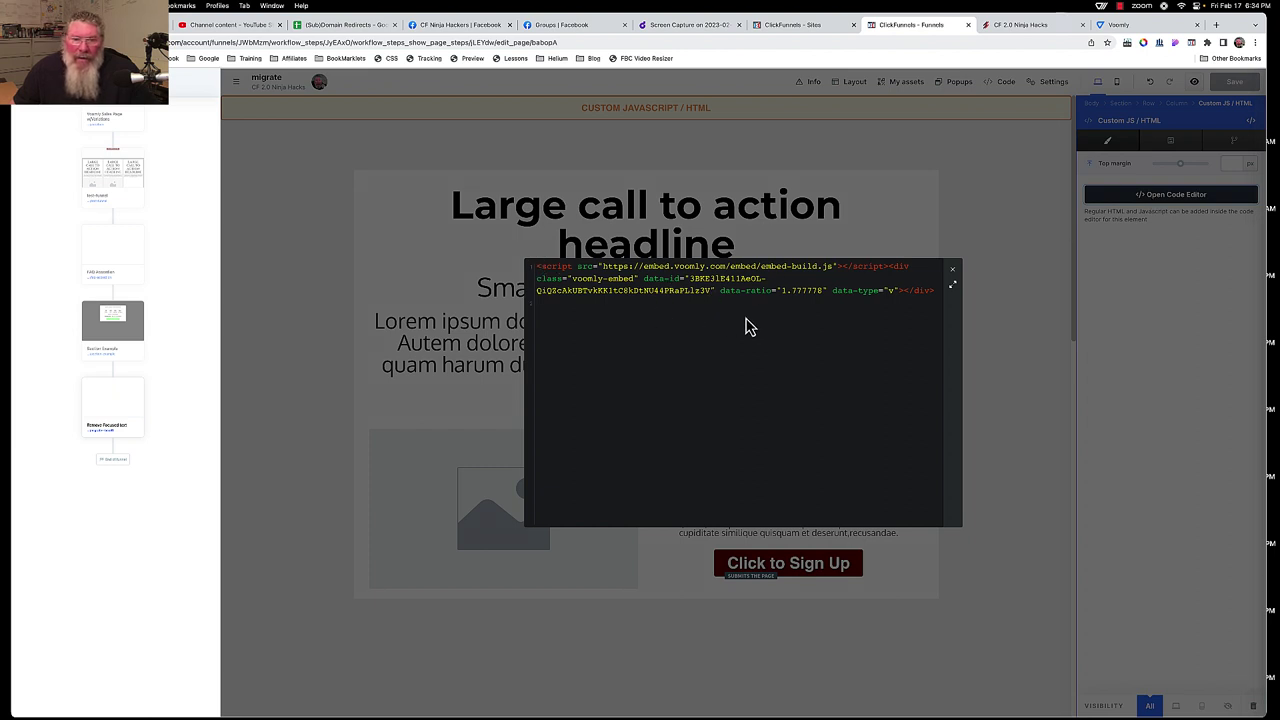
click(1115, 25)
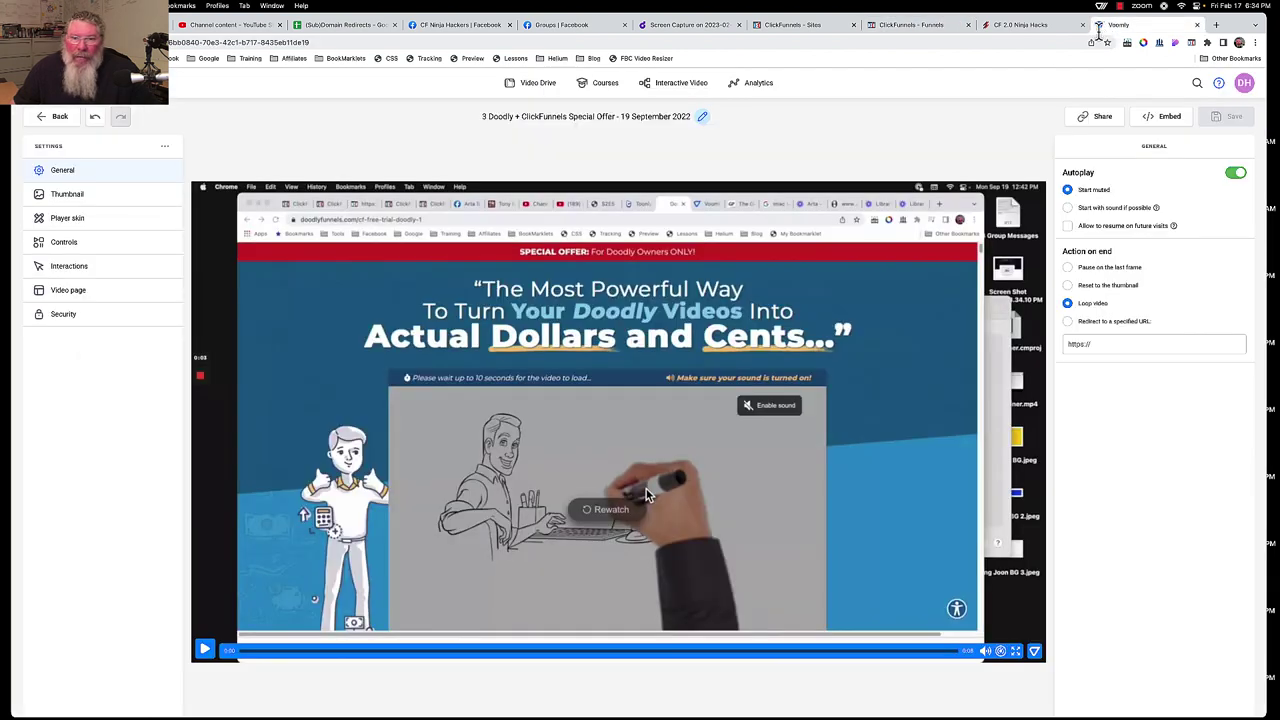
click(1160, 117)
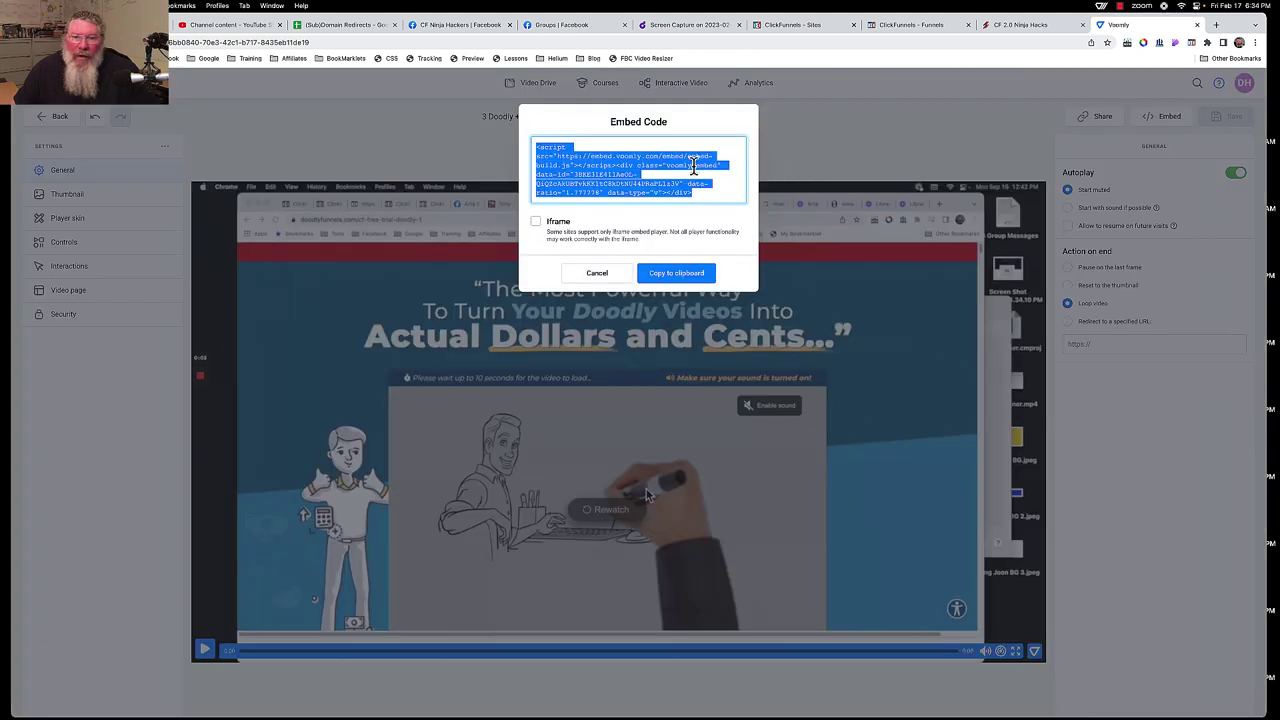
click(794, 27)
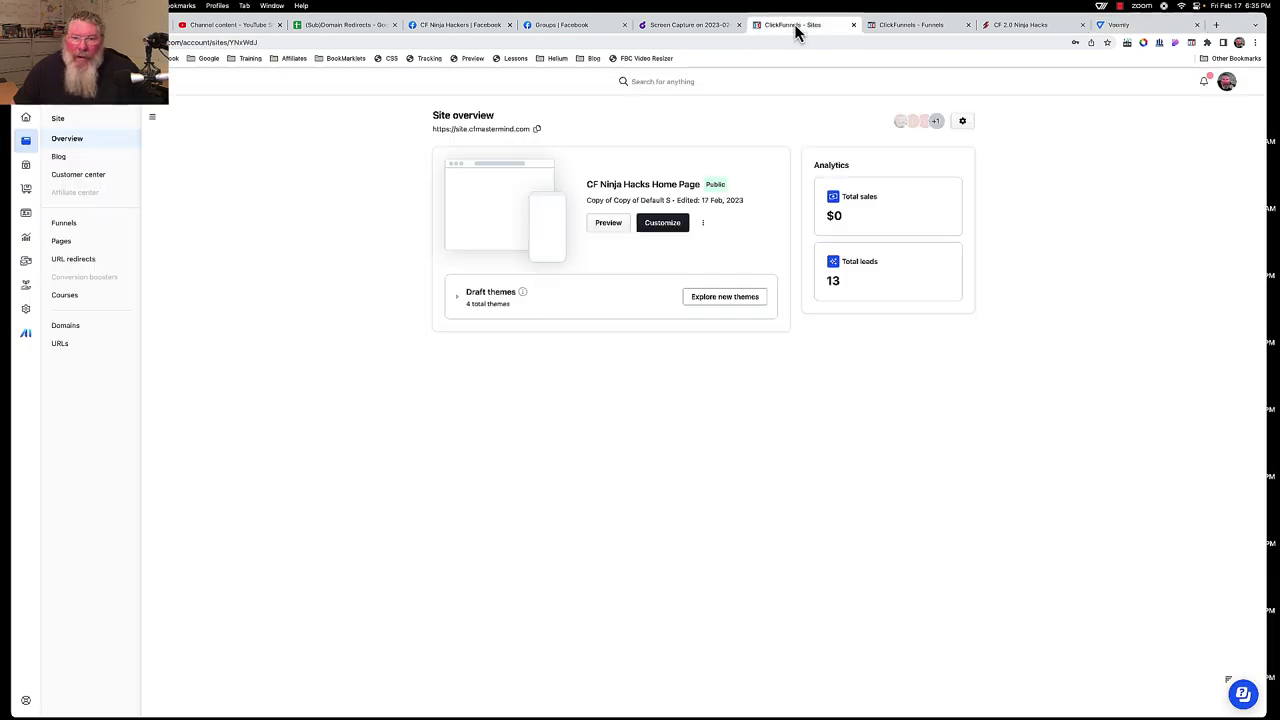
click(895, 27)
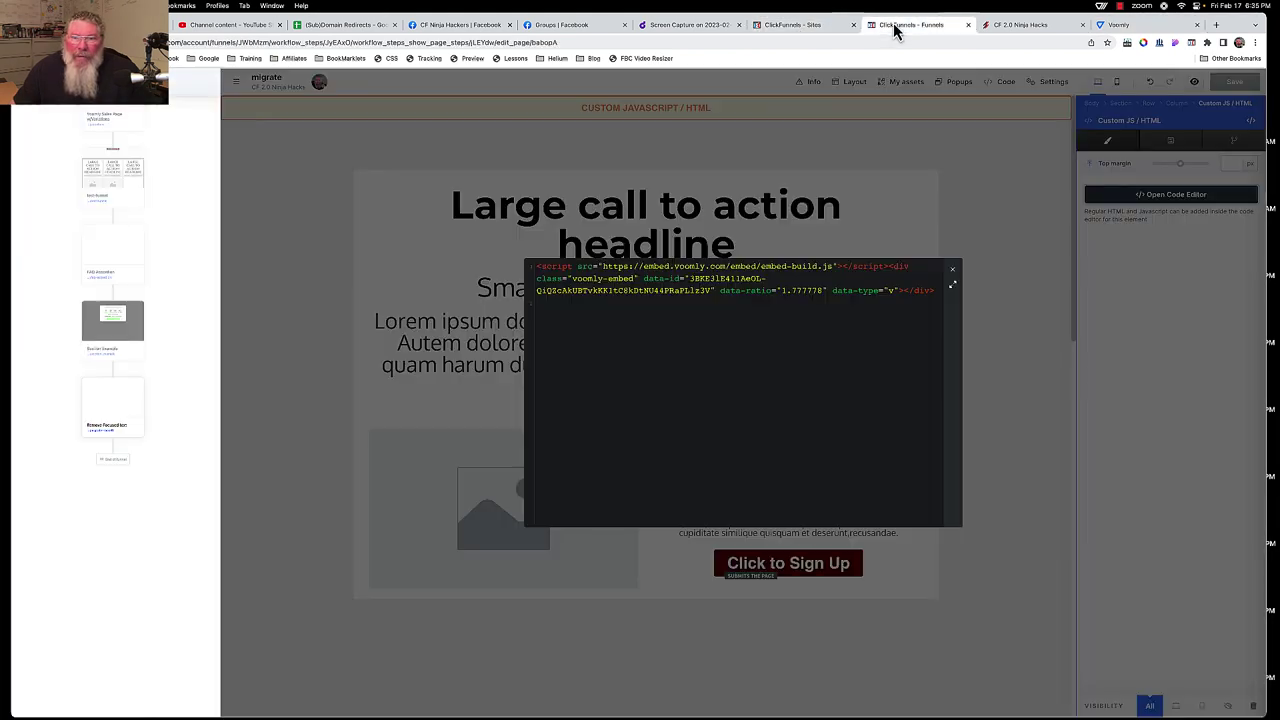
click(1005, 196)
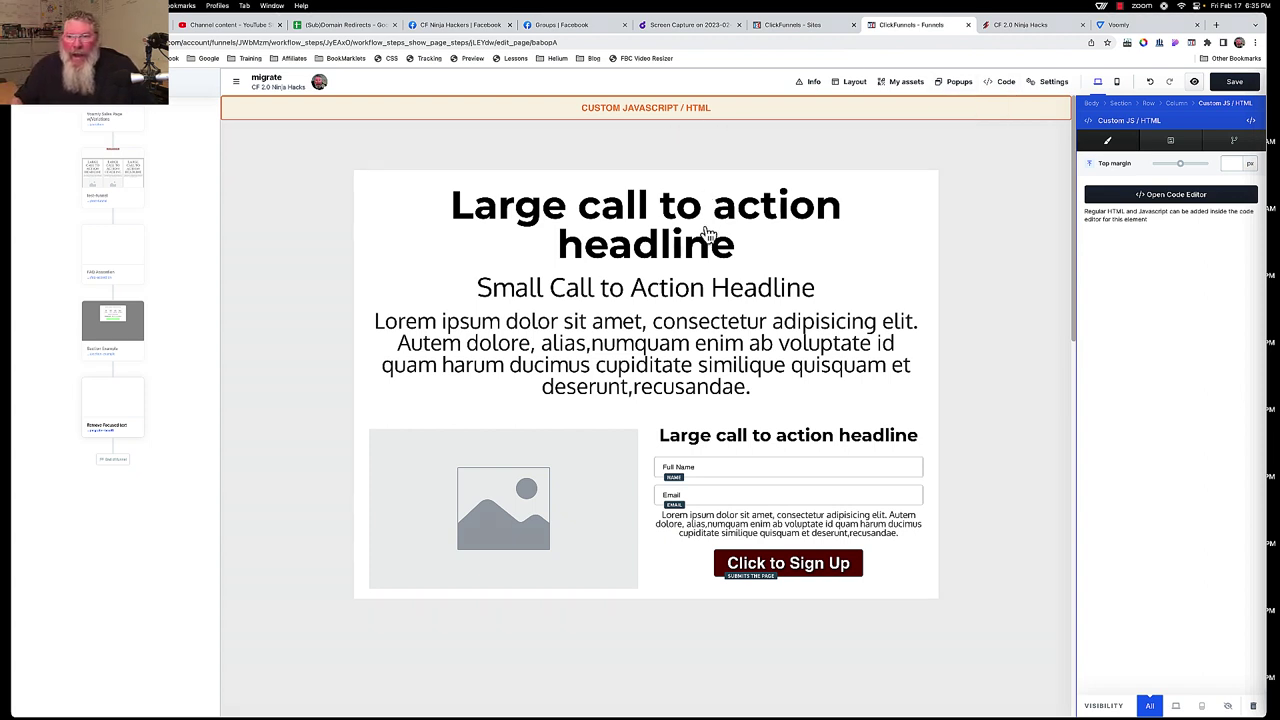
click(1000, 210)
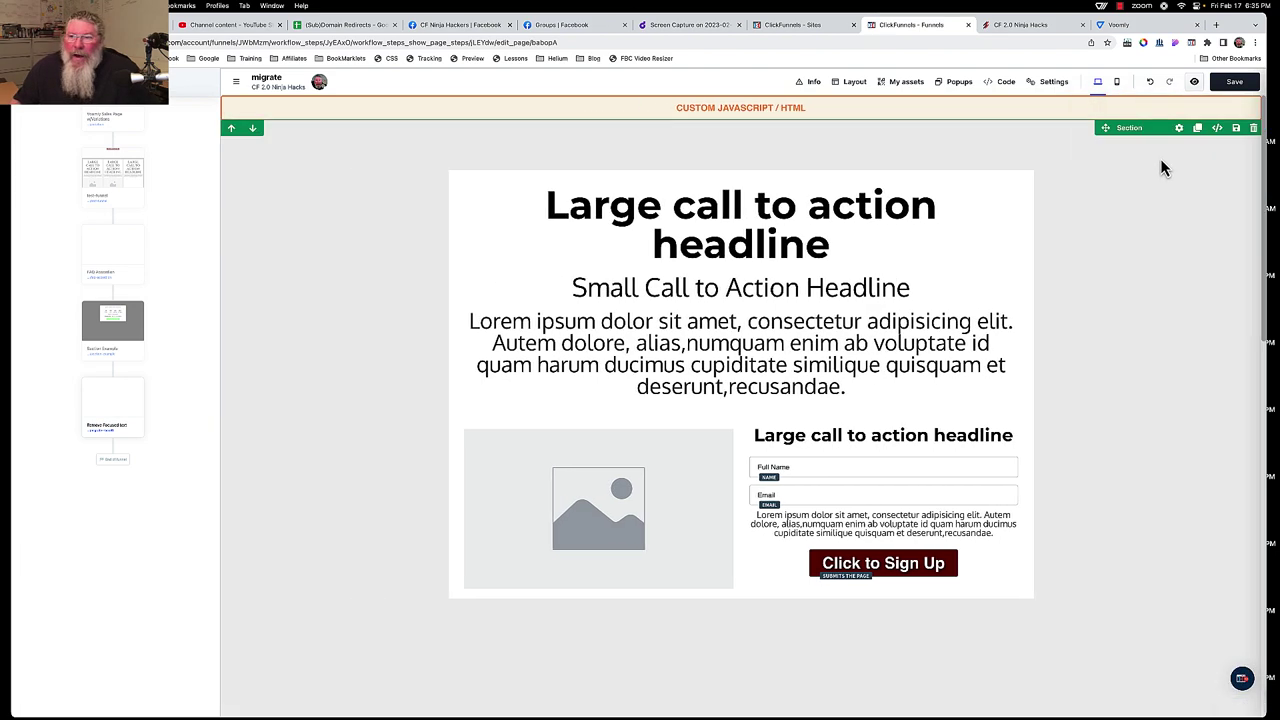
View the opt-in section's padding and background settings, and the size and background settings of its headline row
click(1179, 130)
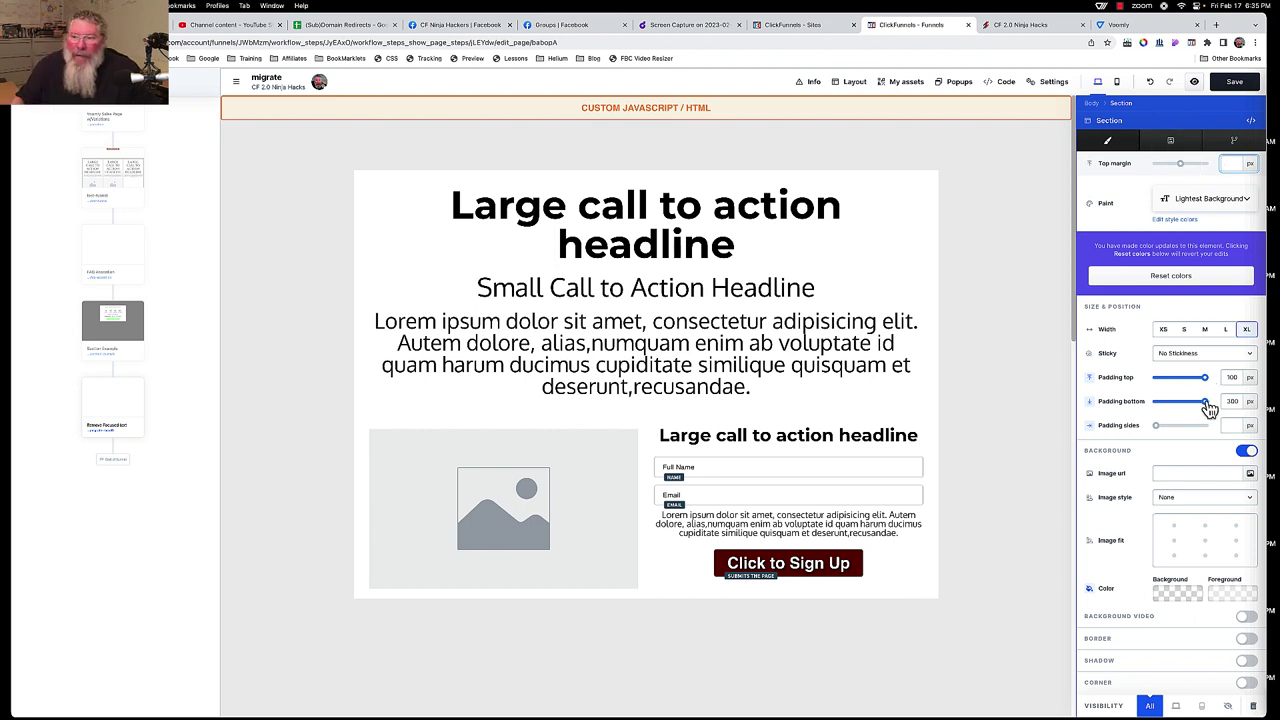
click(1003, 214)
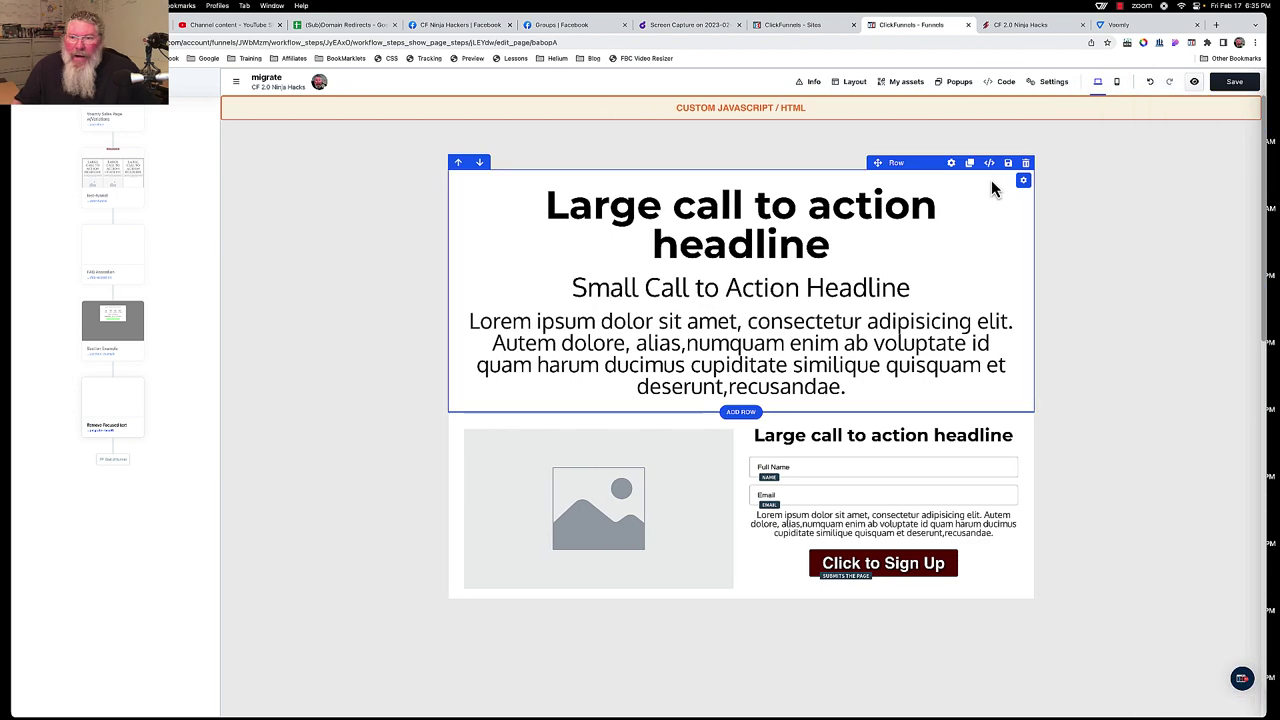
click(951, 164)
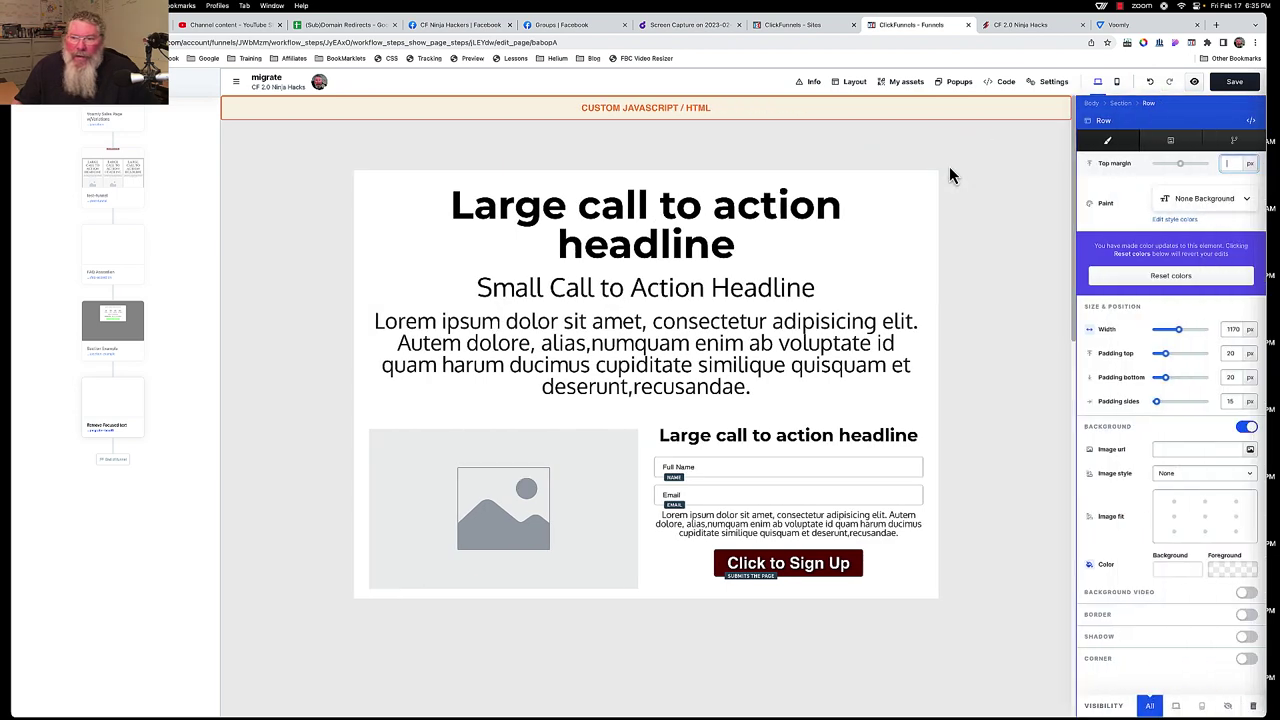
Open the opt-in section's settings, toggle its background off and back on, and inspect the background color's alpha
click(960, 172)
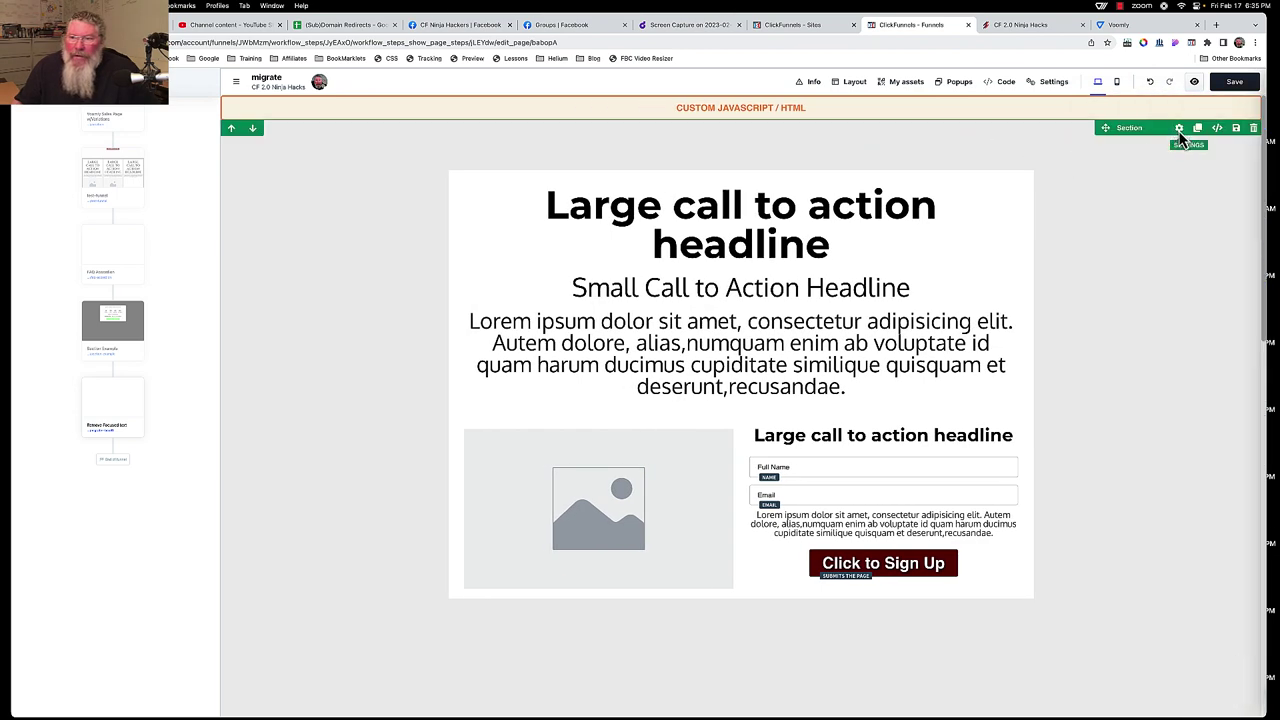
click(1179, 130)
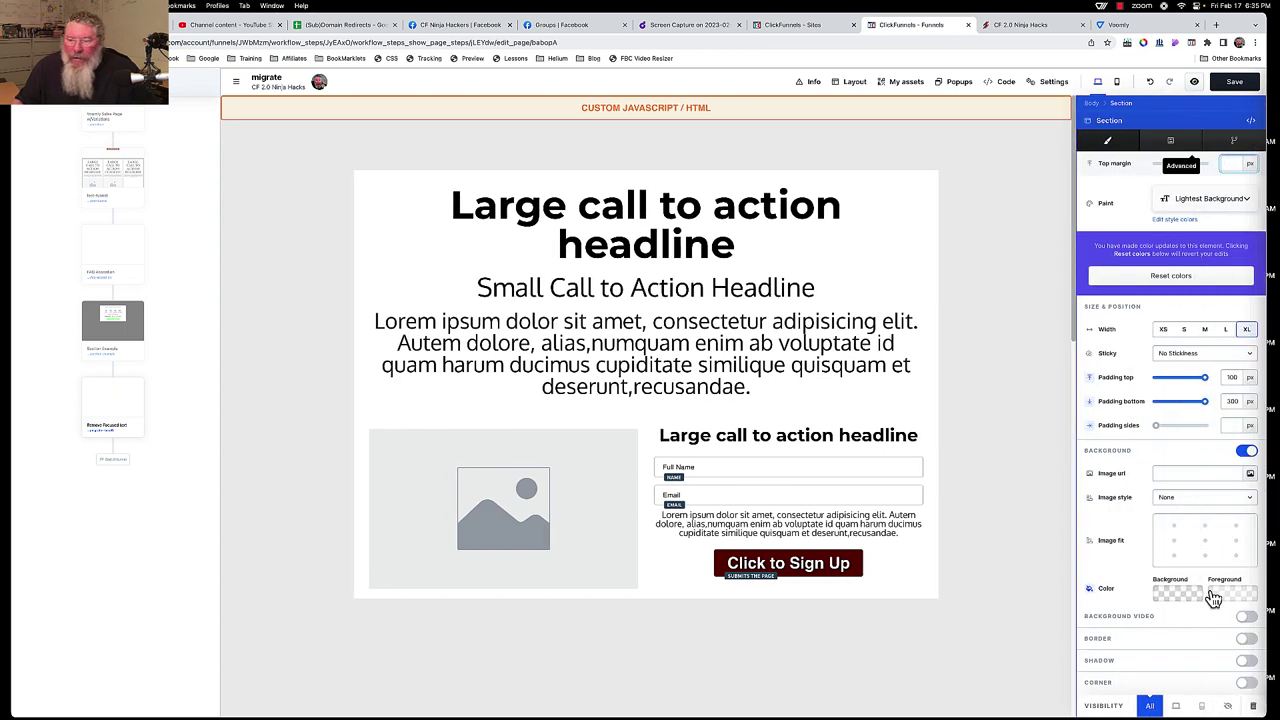
click(1247, 453)
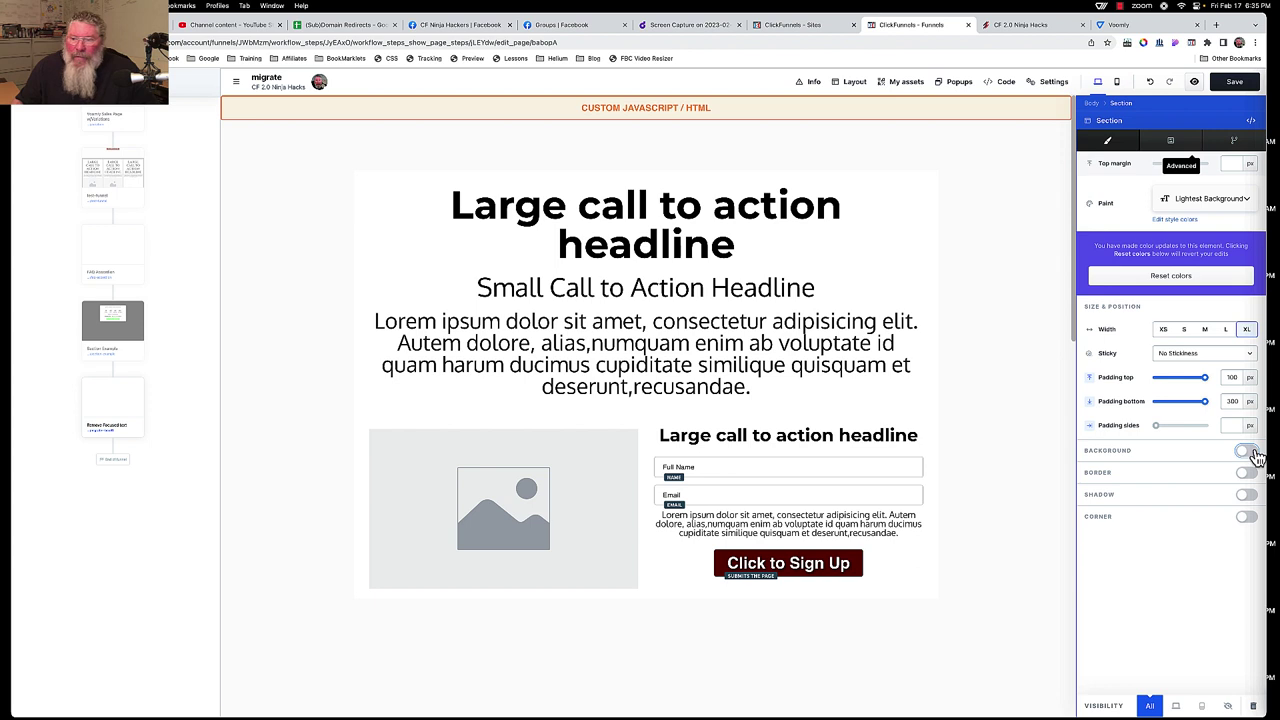
click(1247, 452)
click(1188, 596)
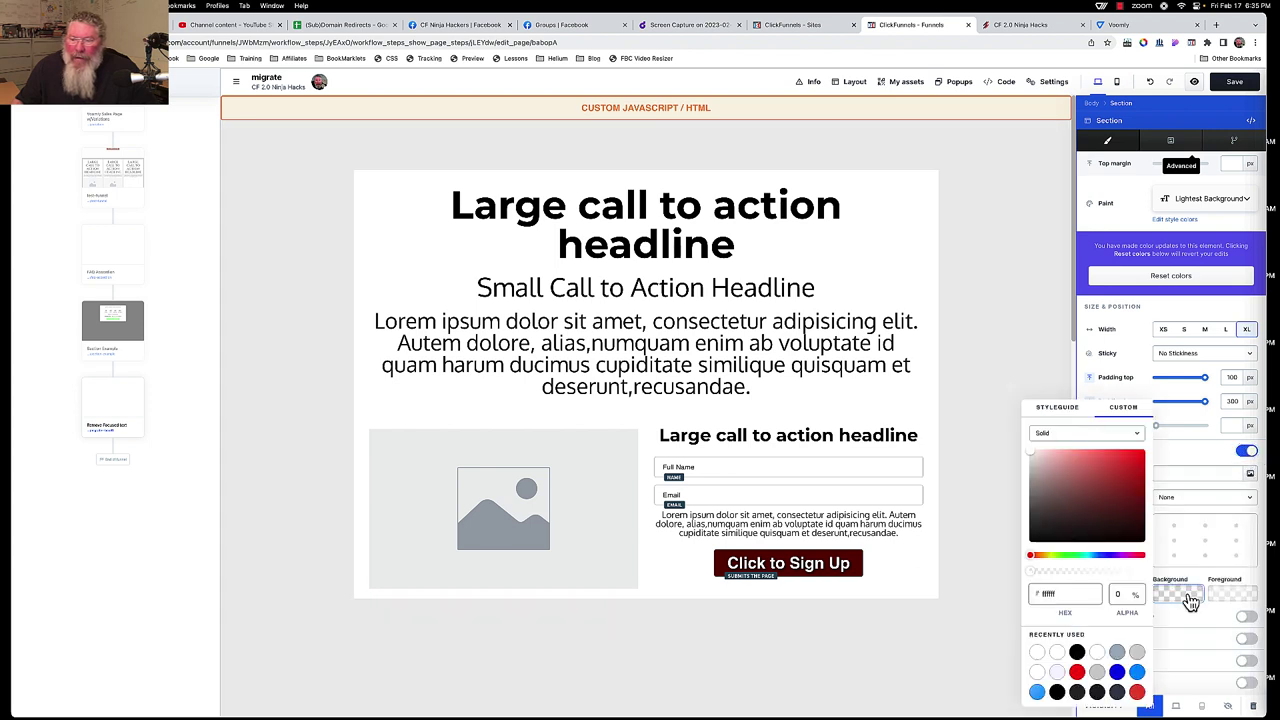
click(988, 307)
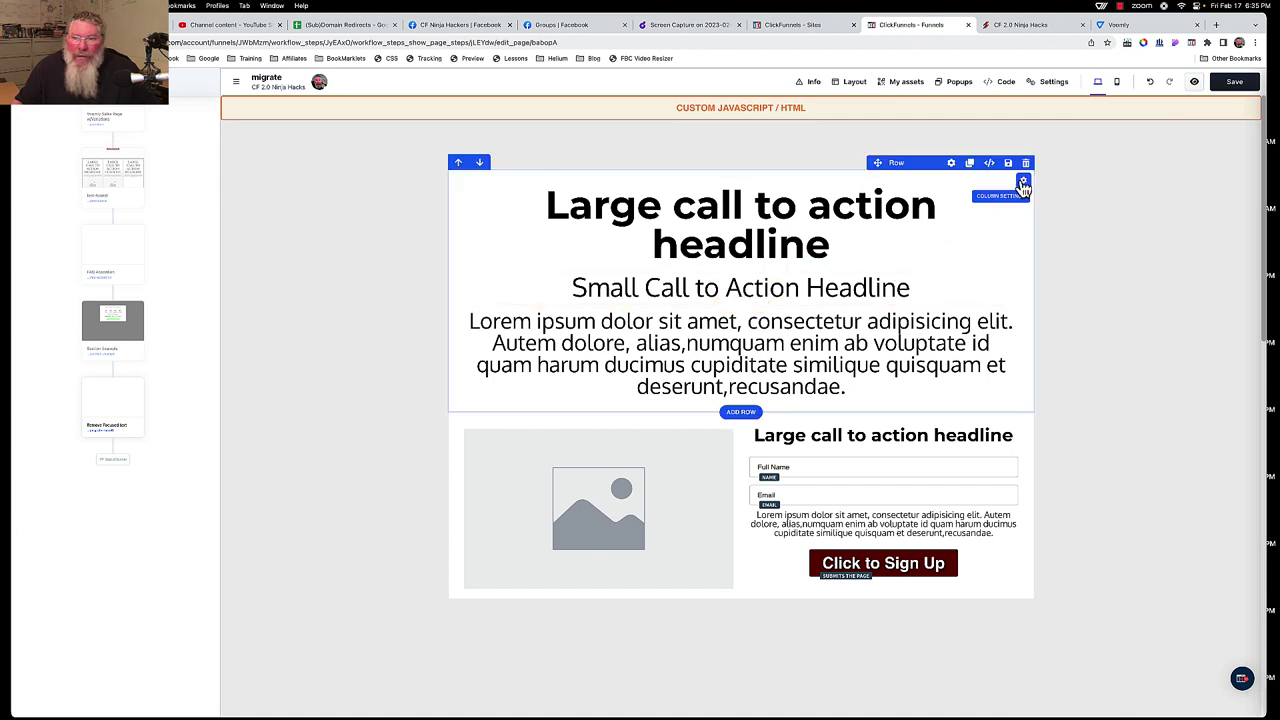
Inspect the background color and alpha of the headline row in the opt-in section
click(951, 162)
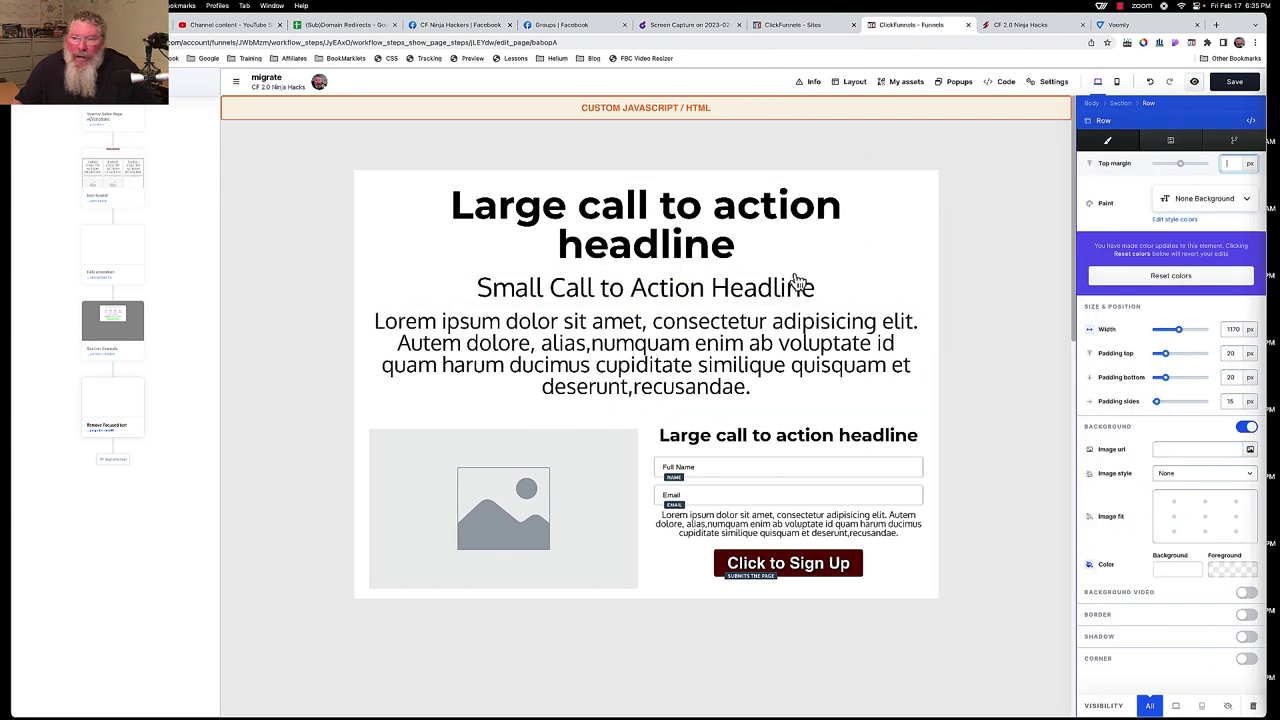
click(1180, 570)
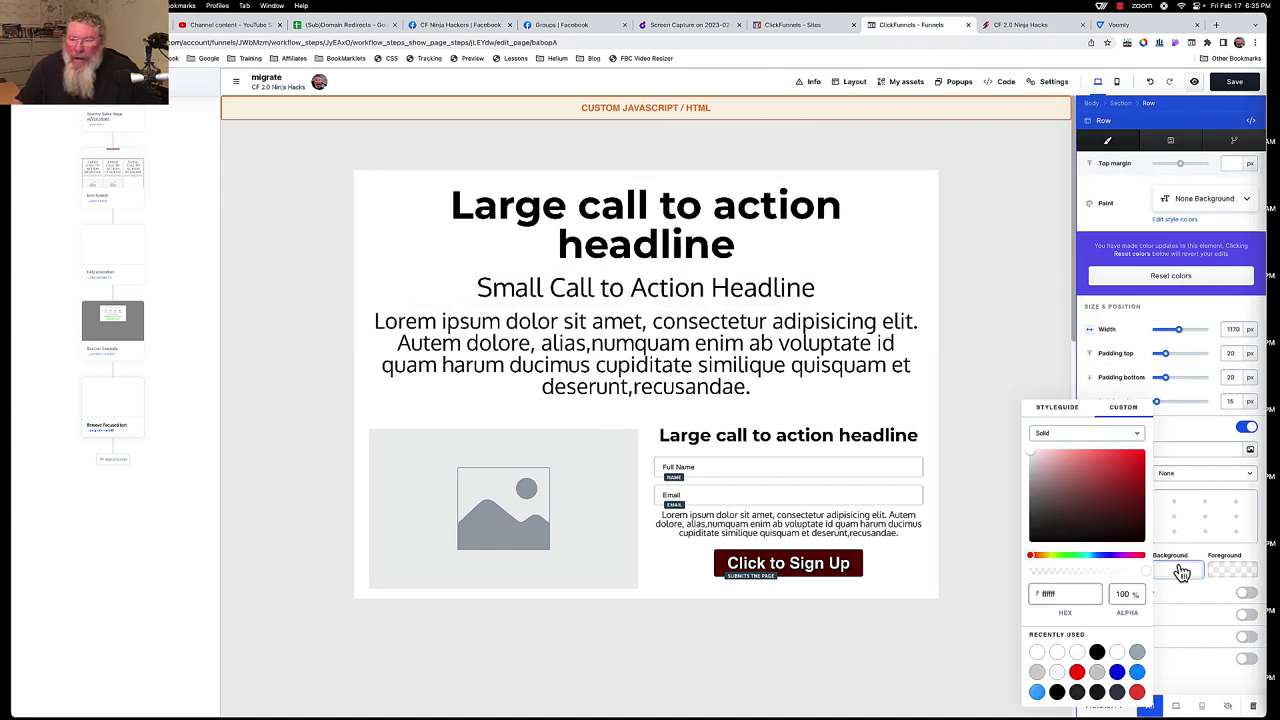
click(983, 265)
Compare the advanced CSS position of the opt-in section with that of the first section holding the video code
click(1185, 138)
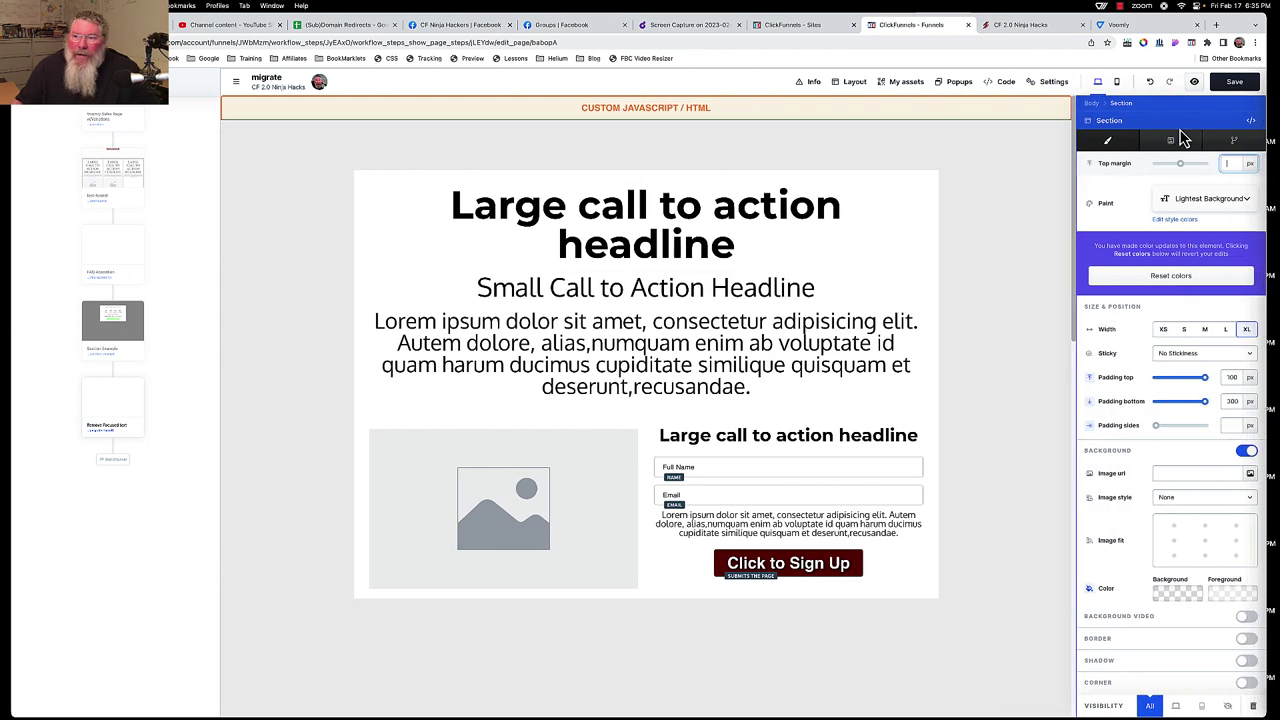
click(1173, 146)
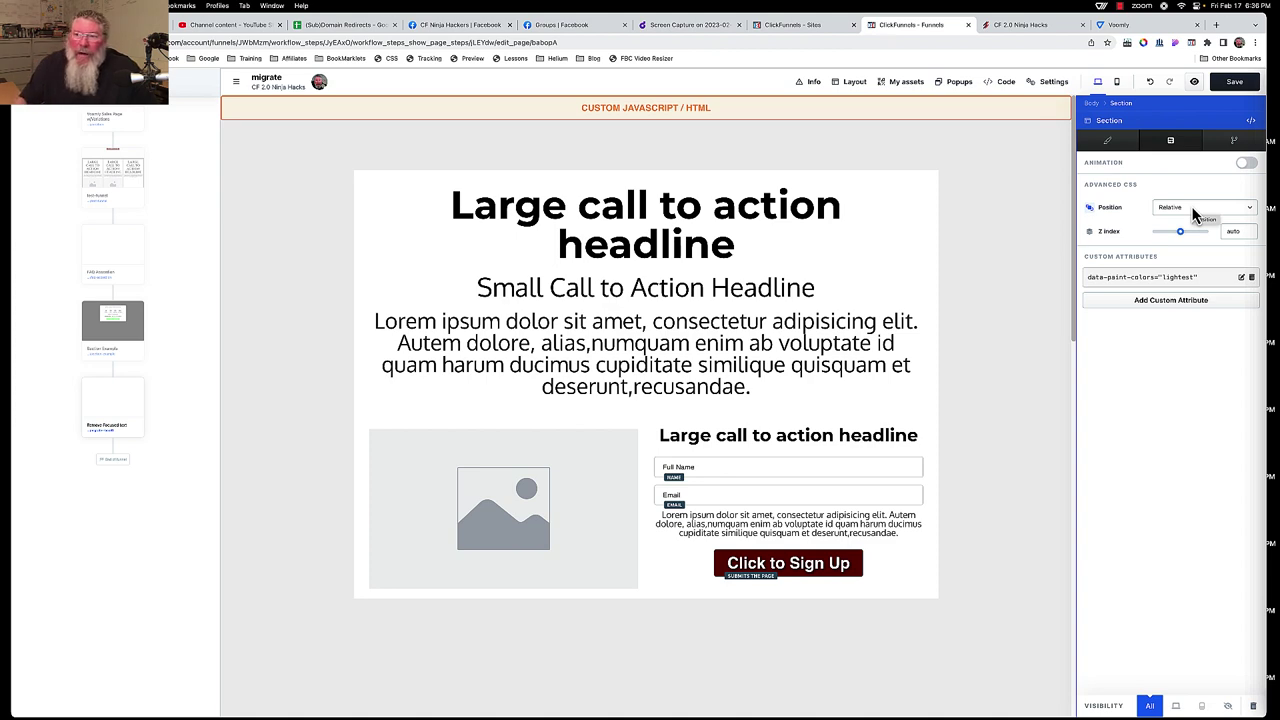
click(861, 89)
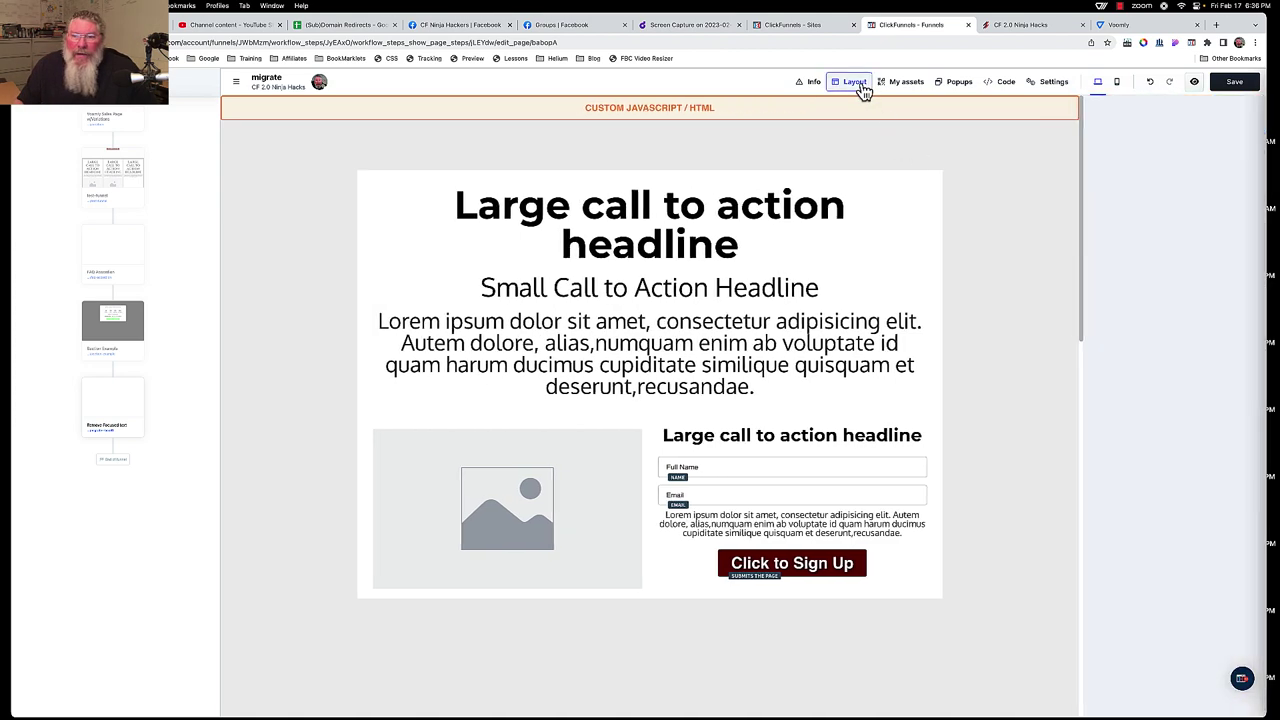
click(1108, 157)
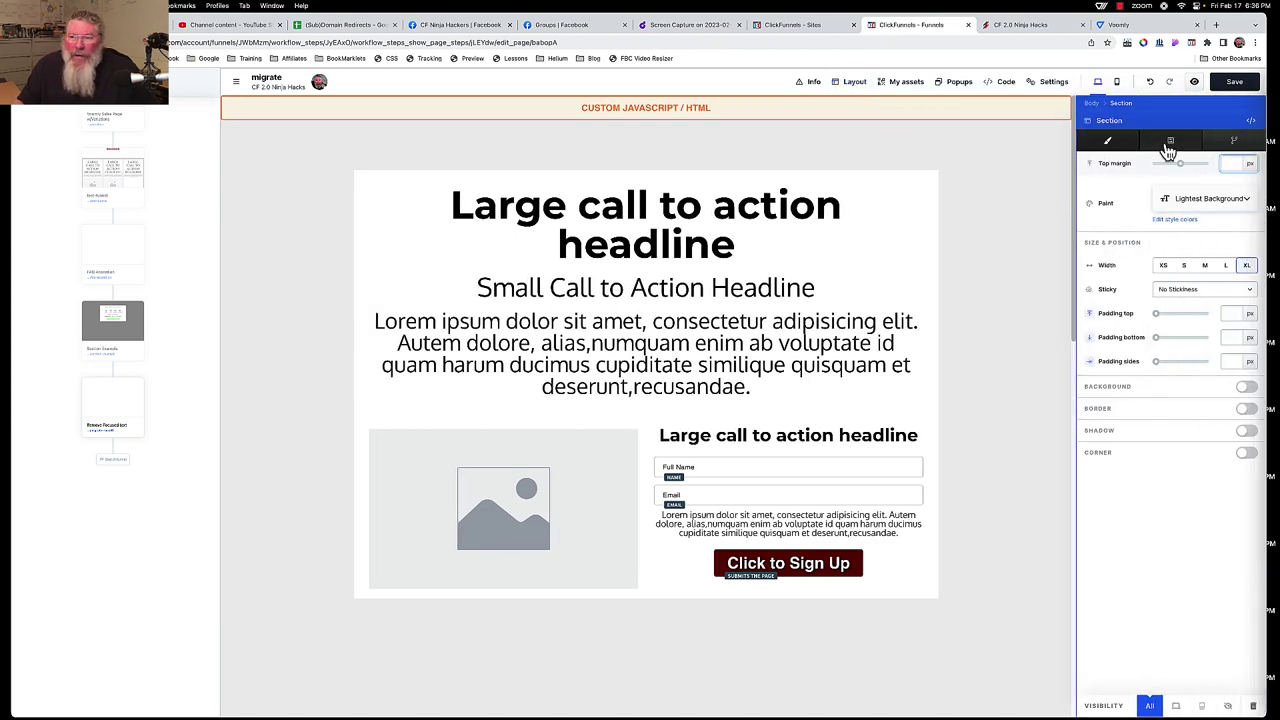
click(1170, 145)
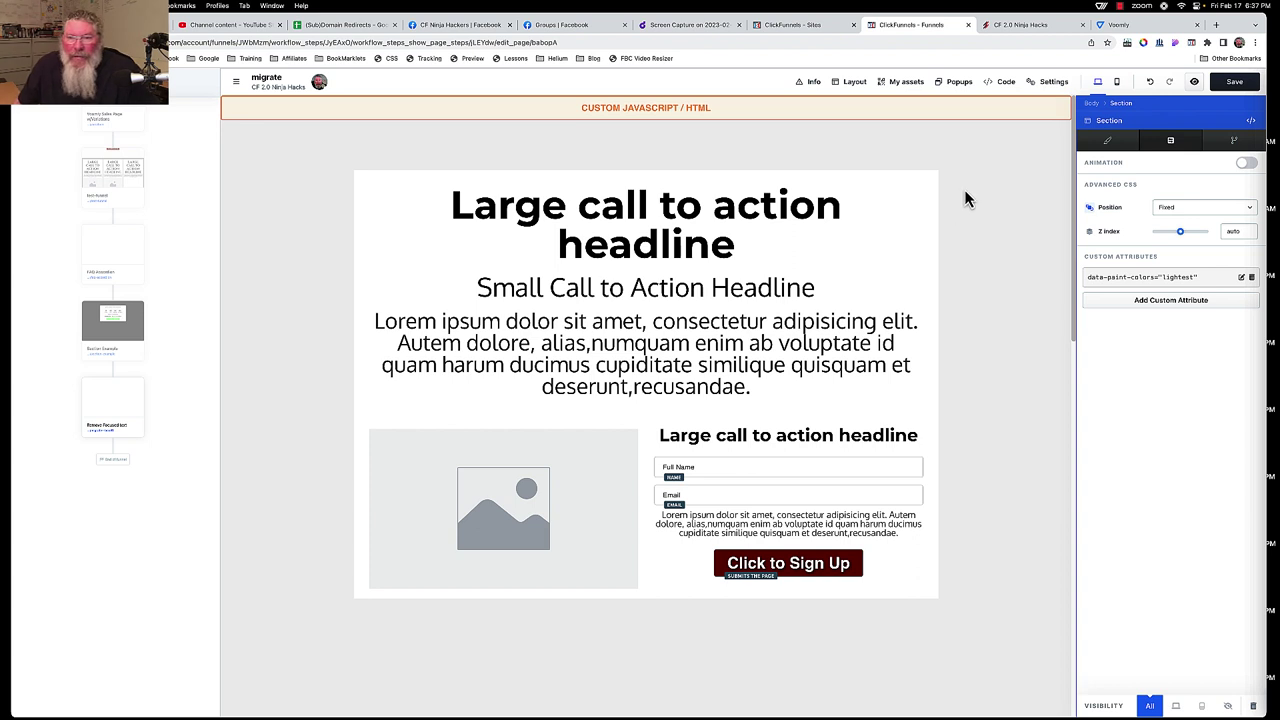
click(942, 162)
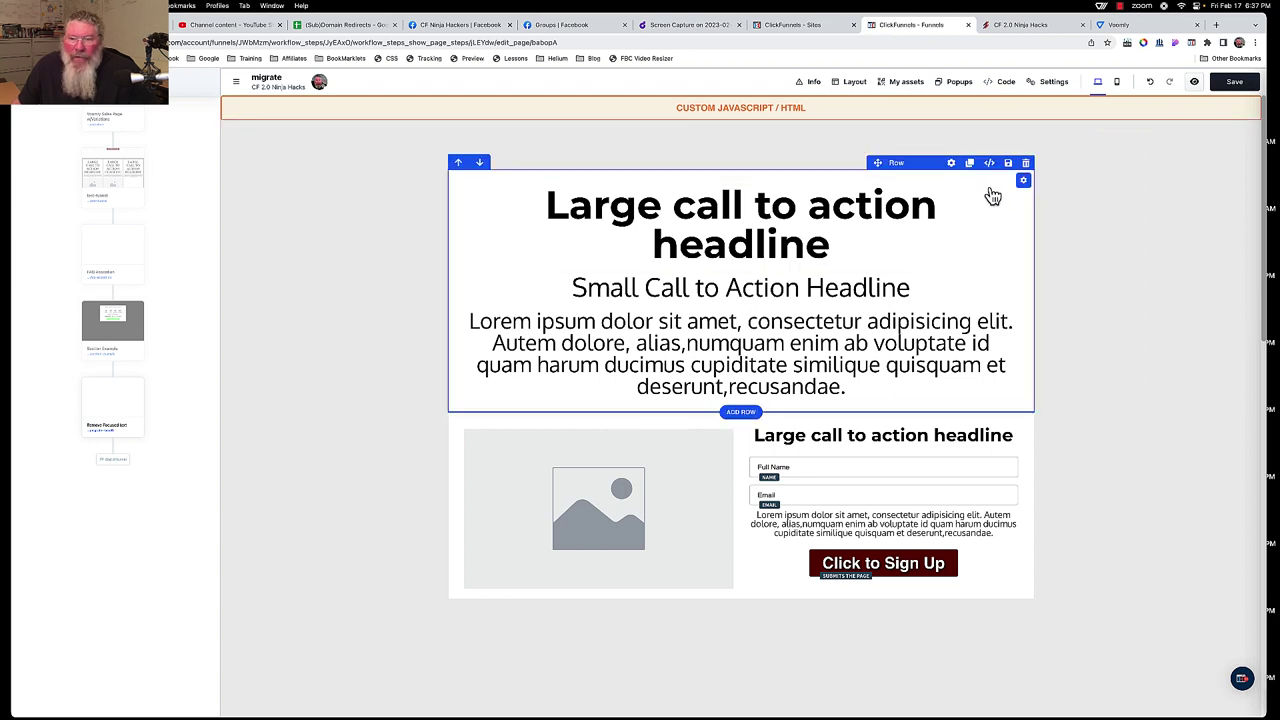
Check the padding, background and advanced CSS position of the black section below the opt-in section
scroll(1026, 380, down, 3)
scroll(1028, 380, down, 8)
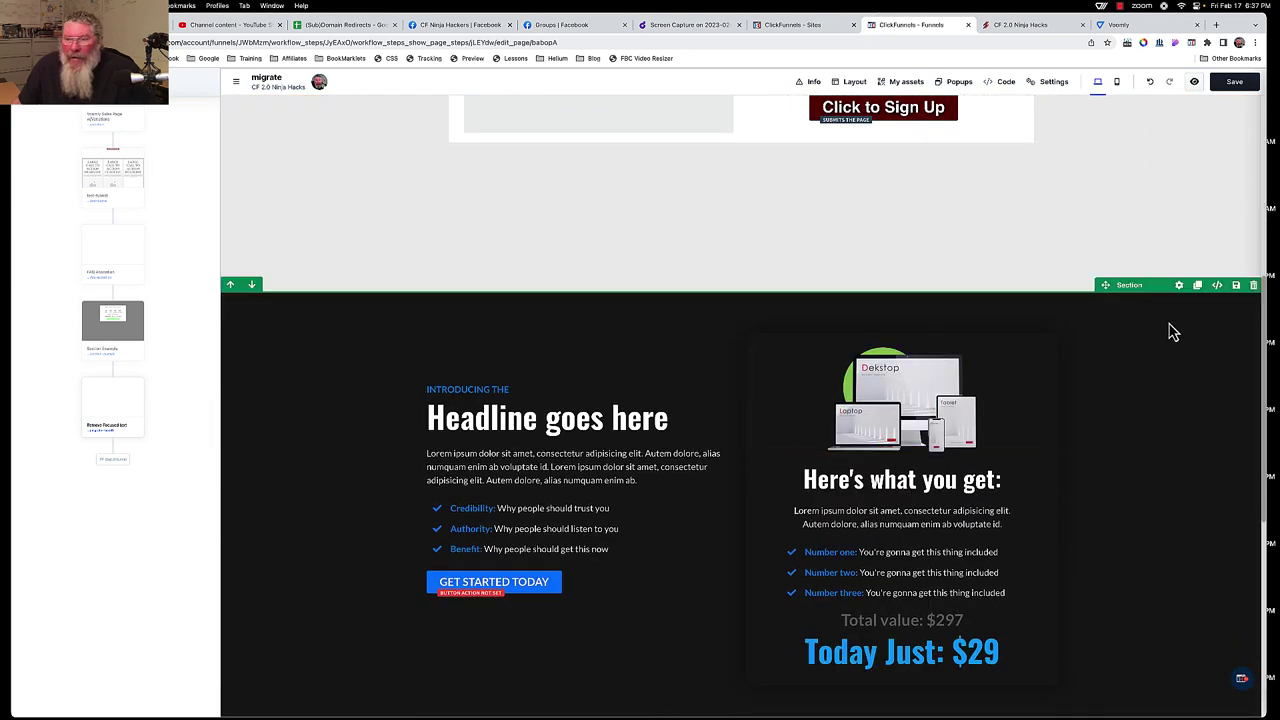
click(1180, 286)
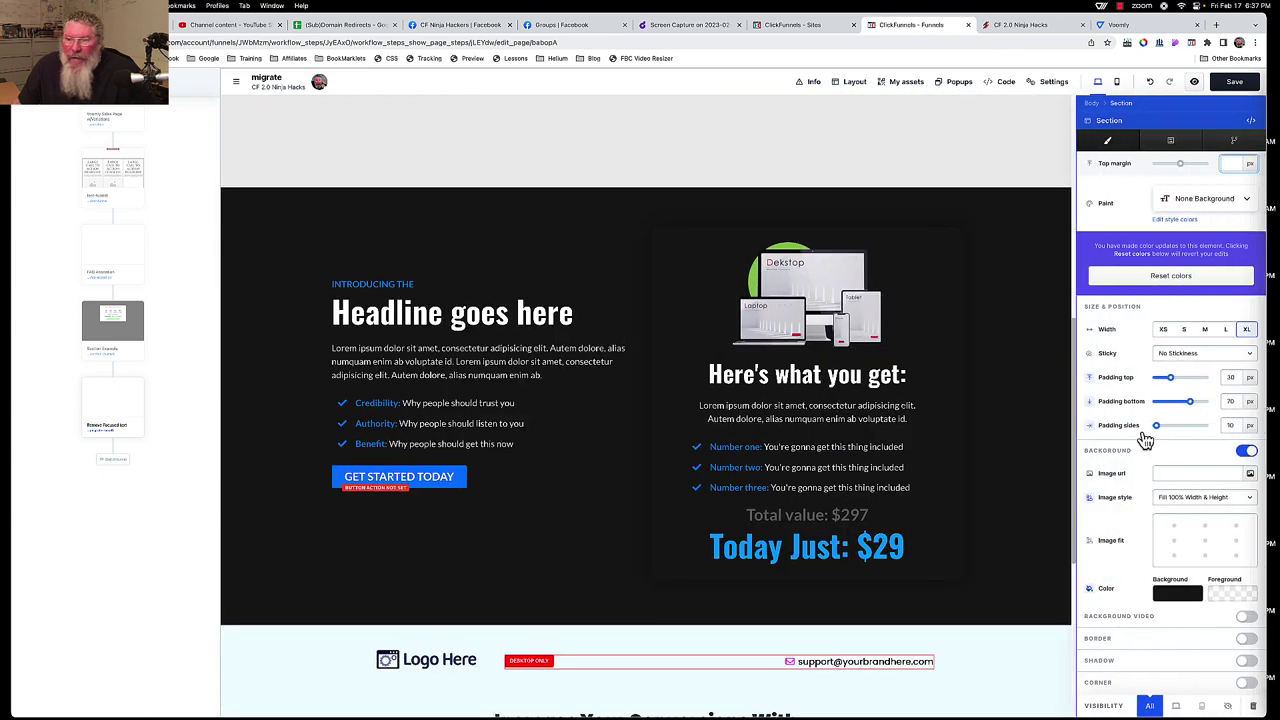
click(1174, 144)
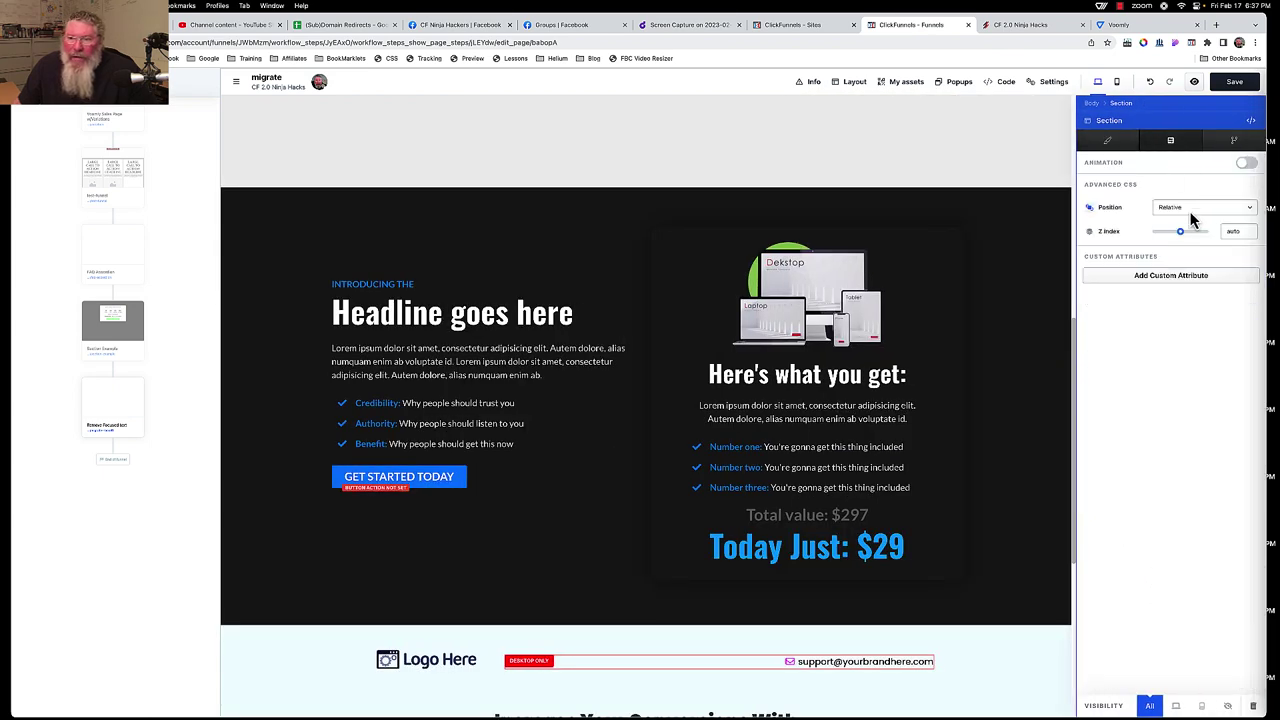
key(Escape)
scroll(1097, 560, down, 2)
scroll(1107, 377, up, 10)
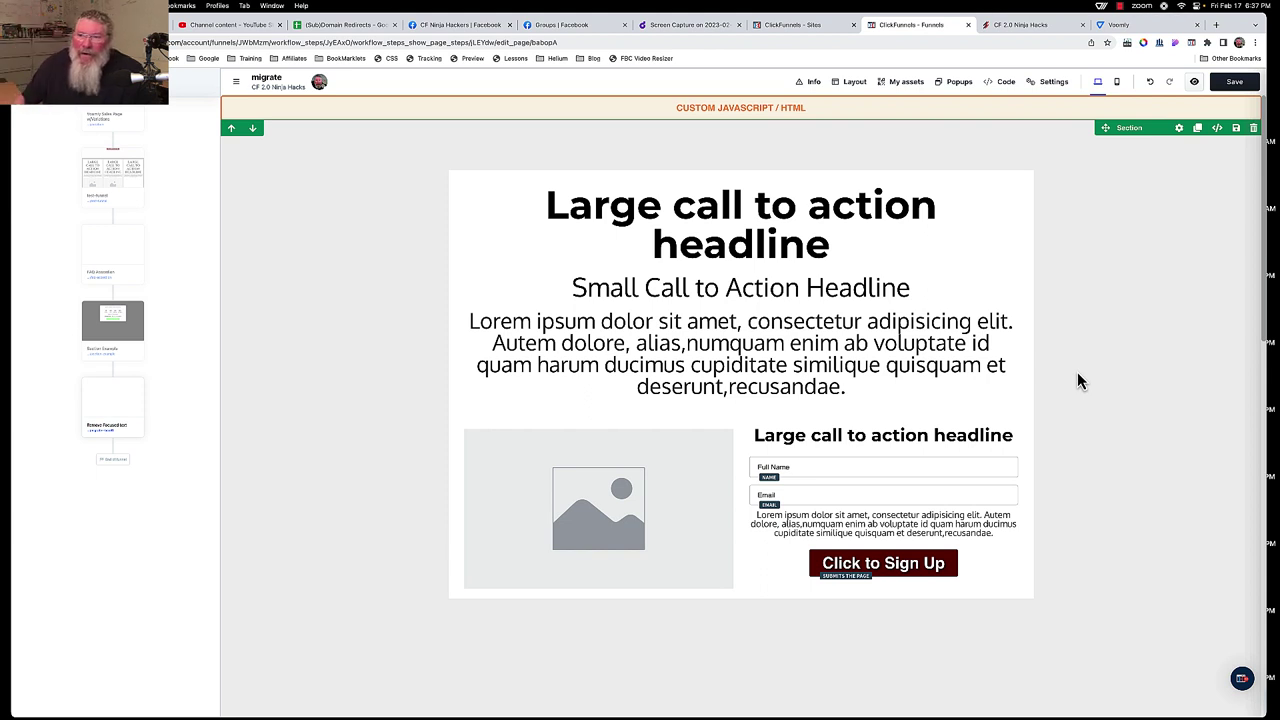
Switch to the page preview and examine how the opt-in and lower sections move over the fixed background video
click(1018, 24)
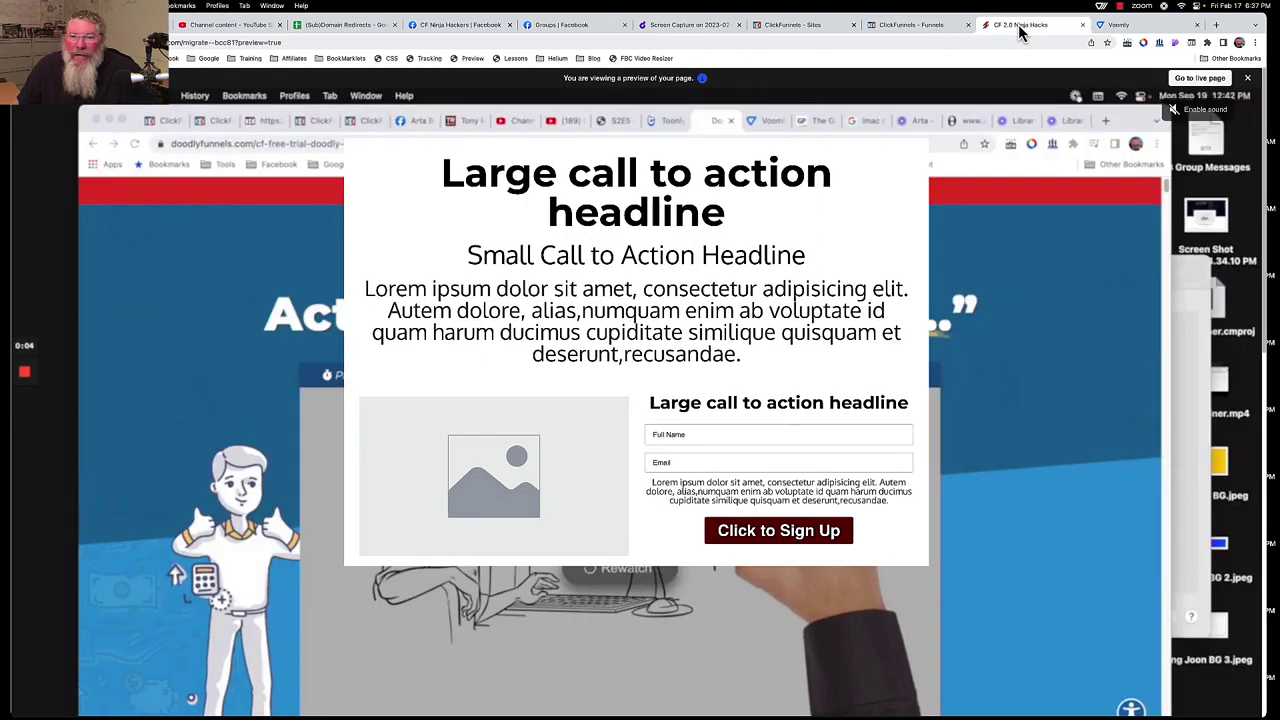
scroll(1033, 308, down, 10)
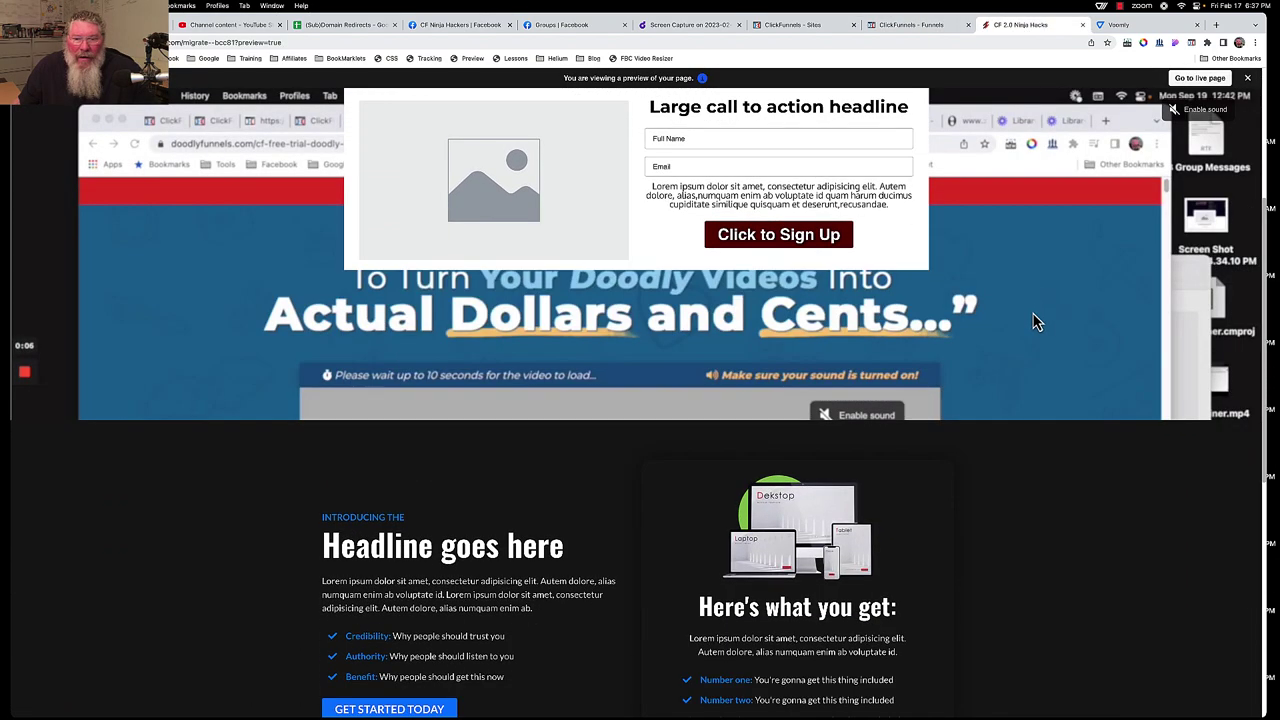
scroll(1035, 322, down, 2)
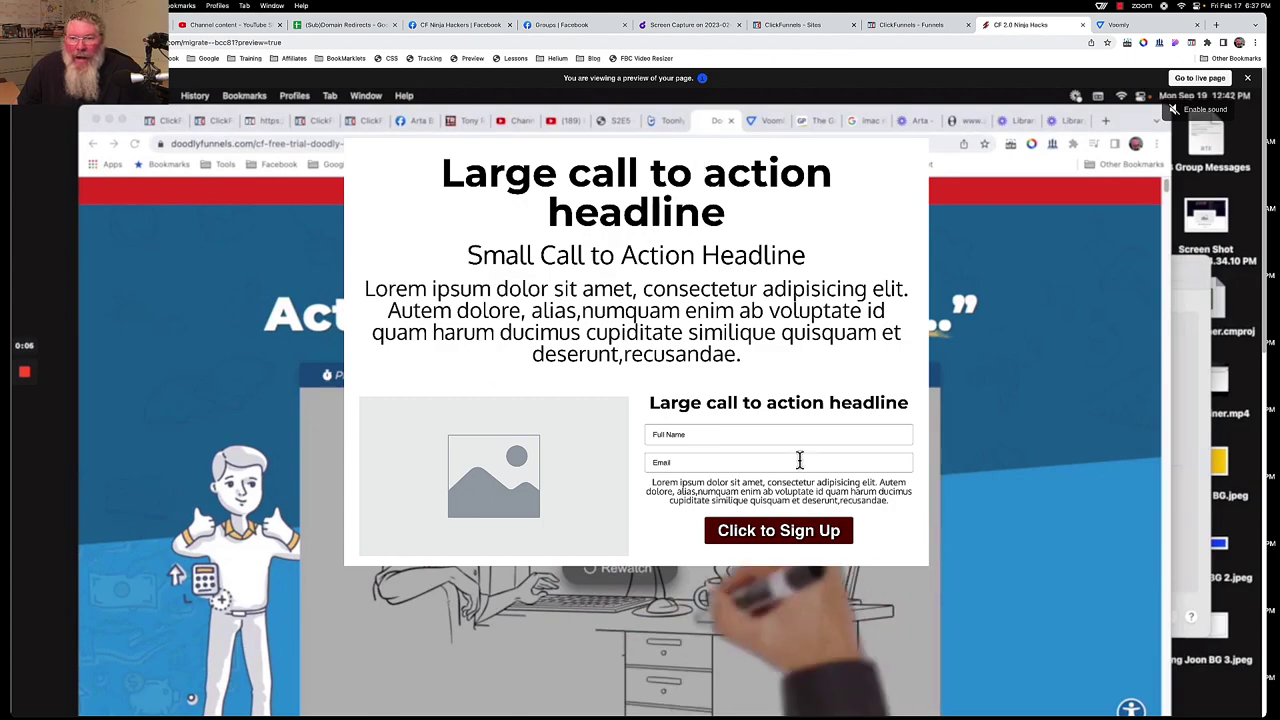
scroll(991, 397, down, 10)
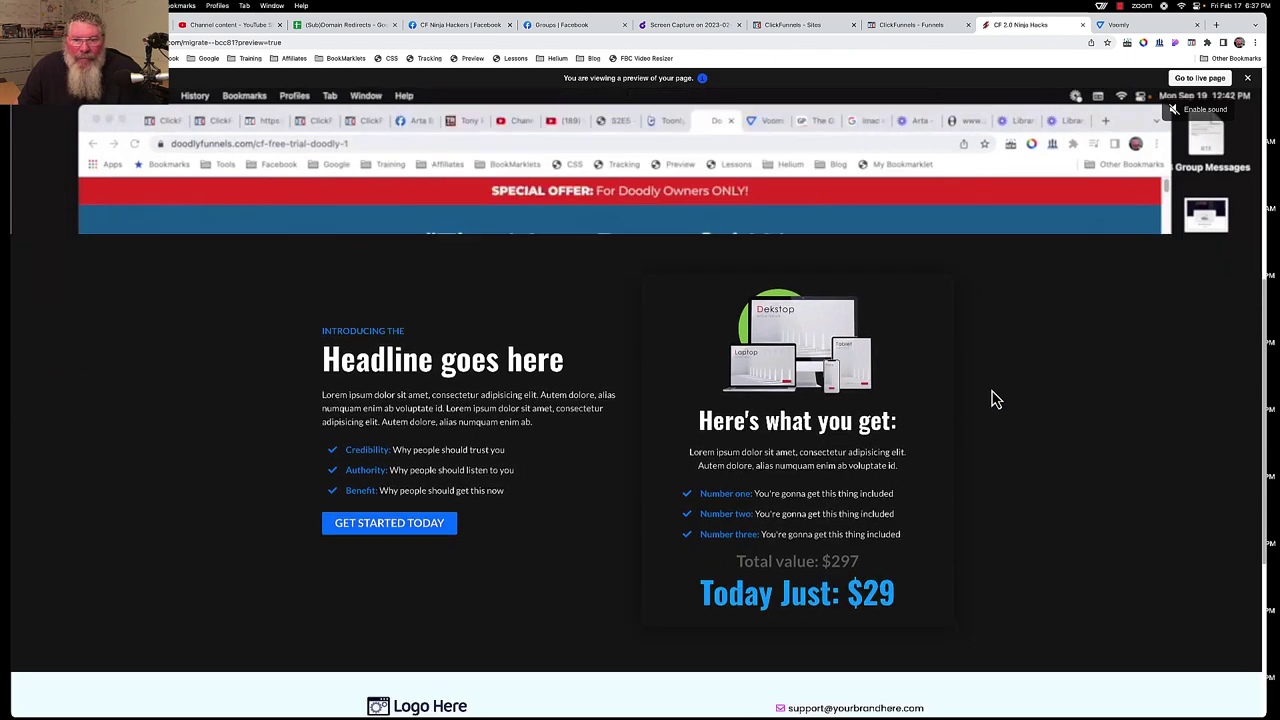
scroll(991, 397, down, 3)
scroll(991, 397, up, 10)
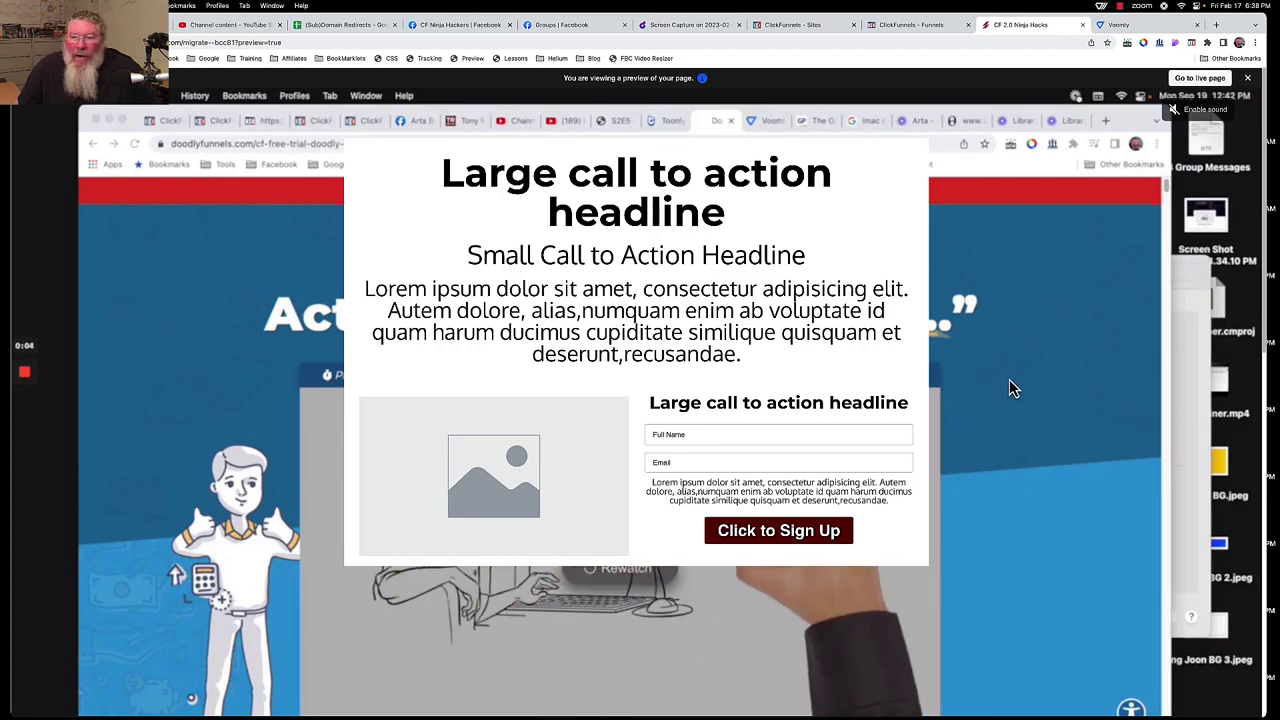
scroll(1009, 389, down, 3)
scroll(1009, 389, down, 10)
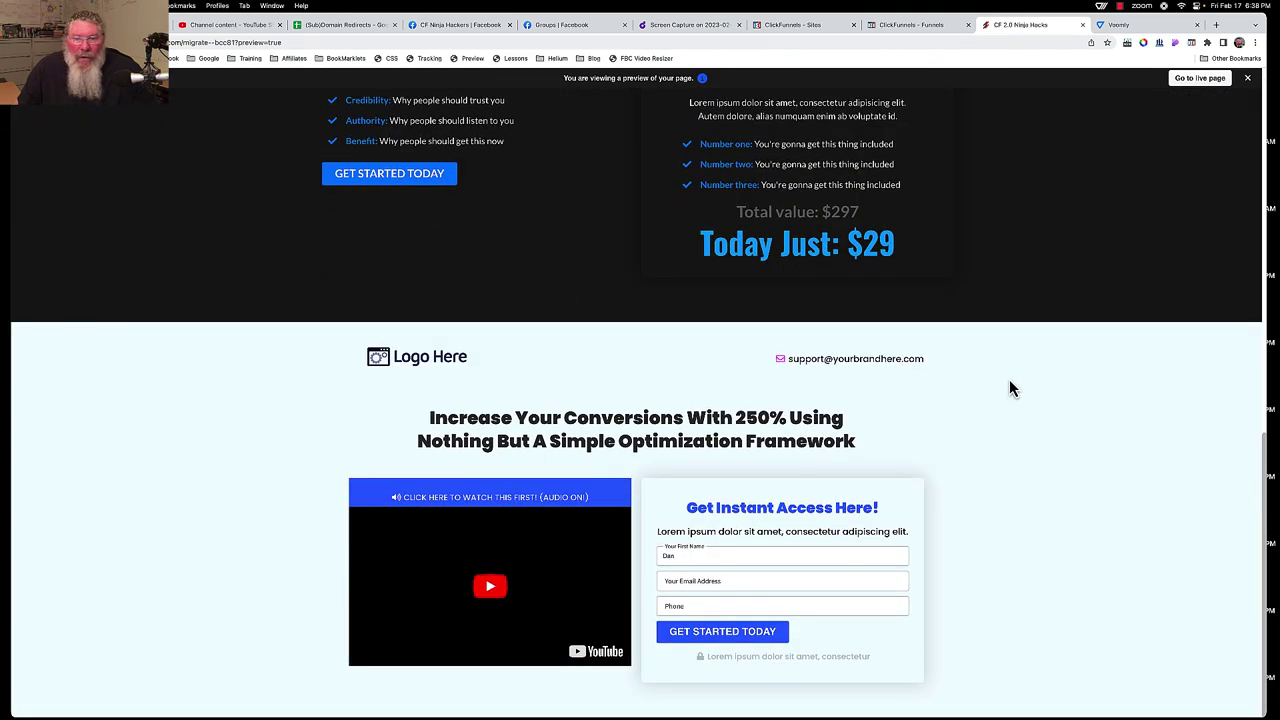
scroll(1009, 389, up, 7)
scroll(1012, 389, up, 5)
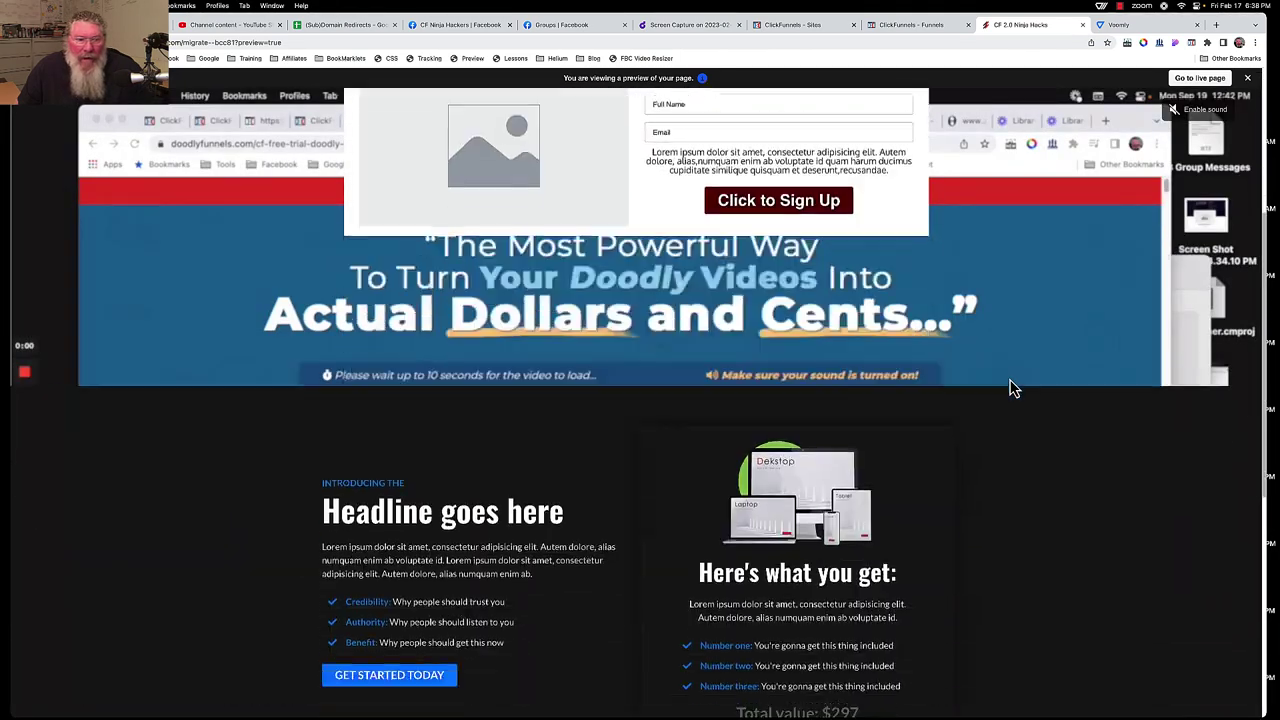
scroll(1010, 388, down, 5)
scroll(1010, 388, up, 8)
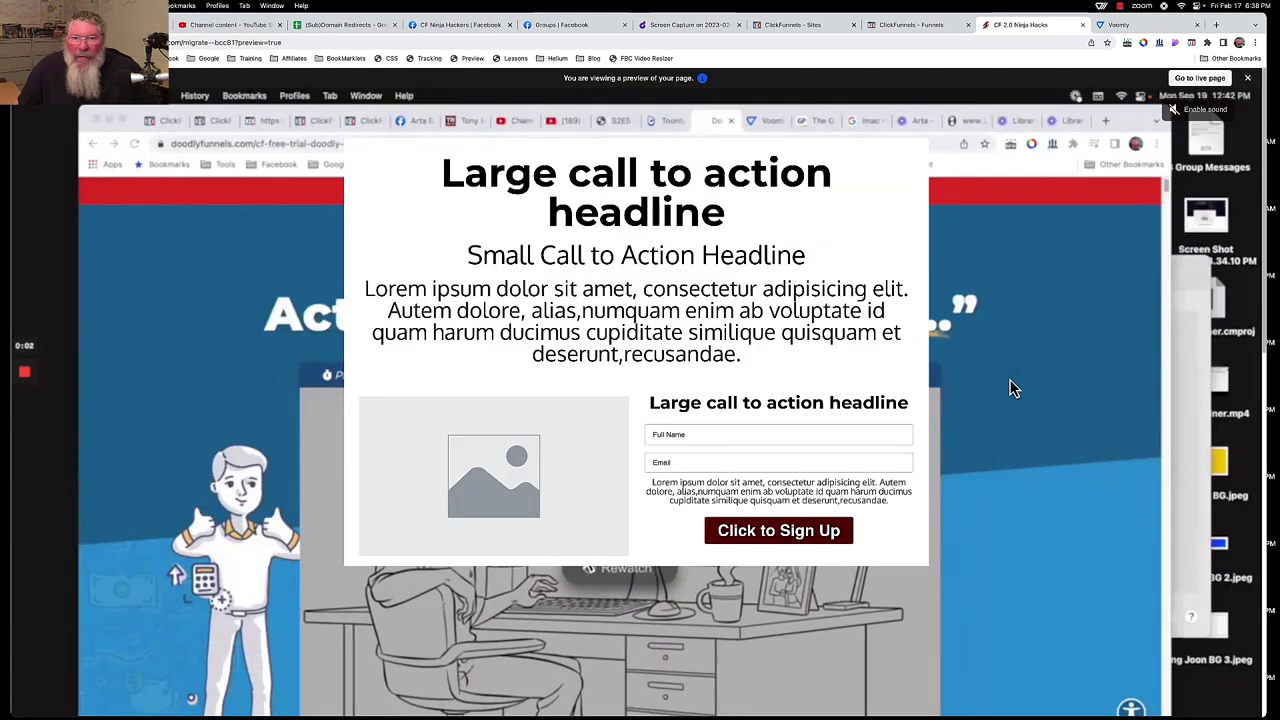